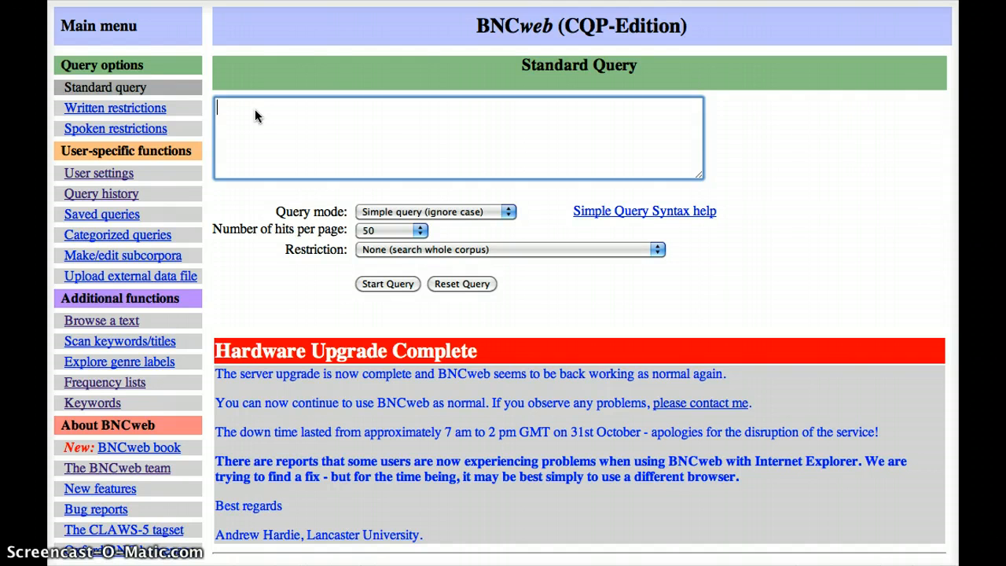
# Run a standard query for {tumble/V} over the whole corpus and look through the first page of hits
pyautogui.write('{tumble/V}')
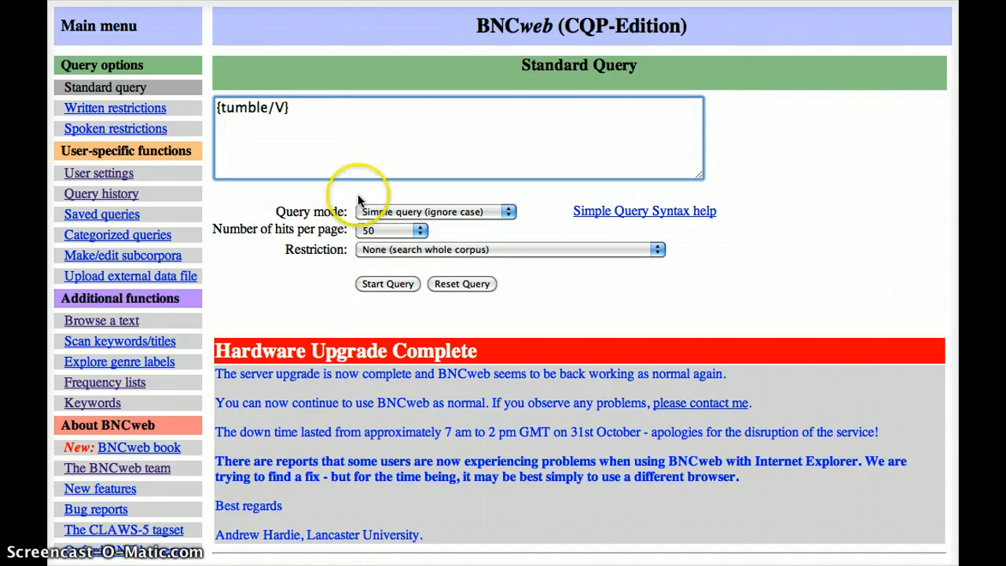
pyautogui.click(385, 284)
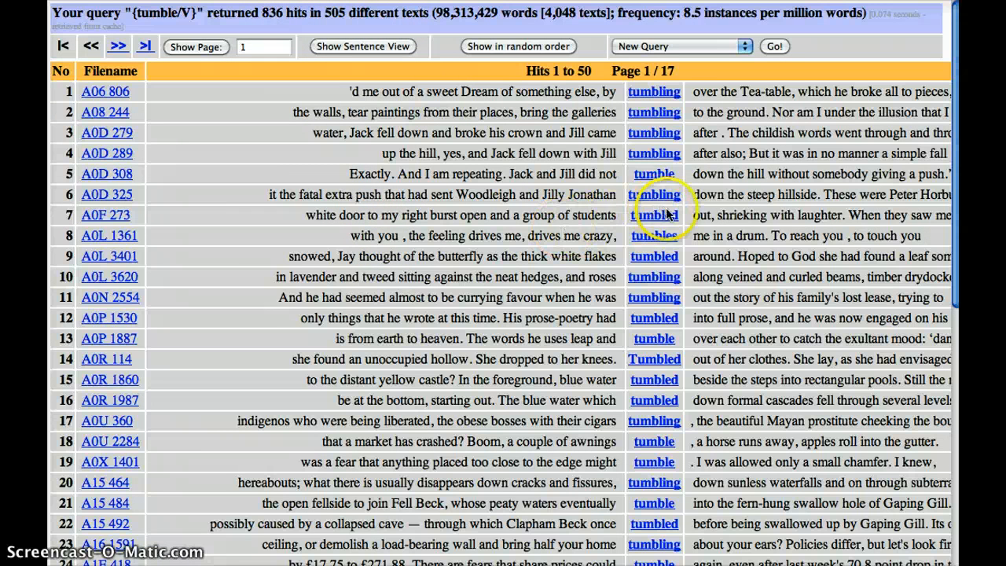
pyautogui.scroll(-3, 746, 287)
pyautogui.scroll(3, 751, 282)
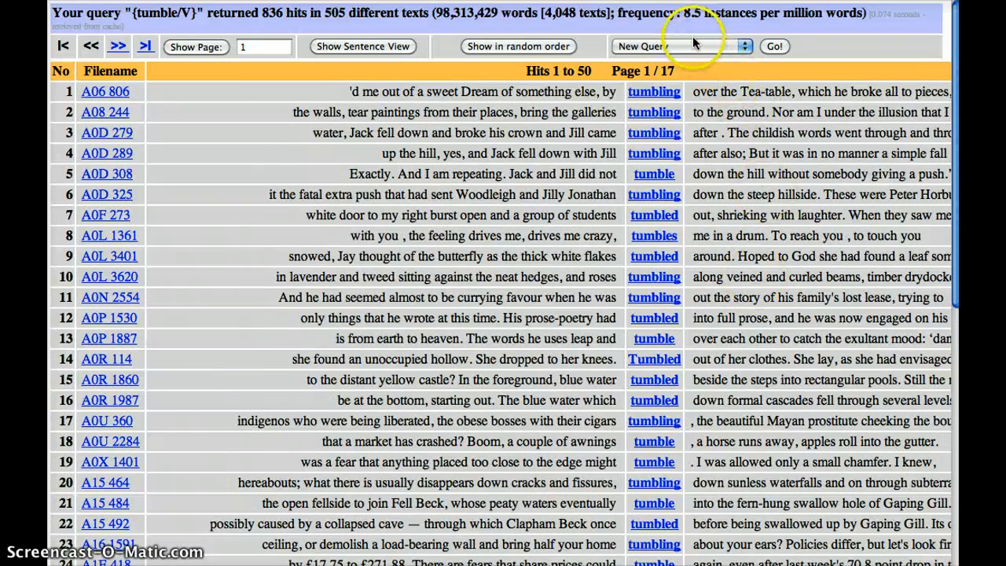
# Create the collocation database for the tumble hits and look through its list of collocates
pyautogui.click(693, 45)
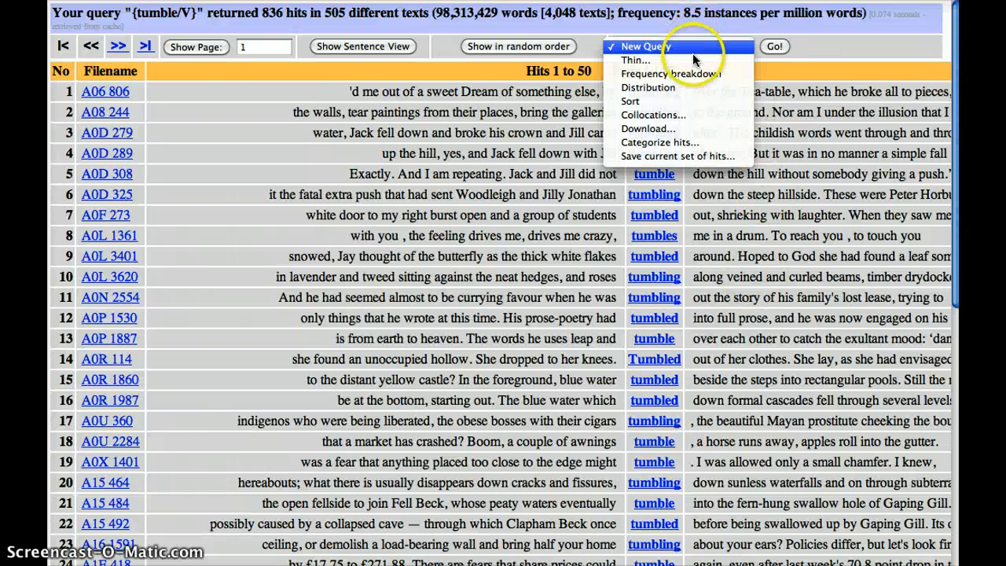
pyautogui.click(691, 113)
pyautogui.click(777, 46)
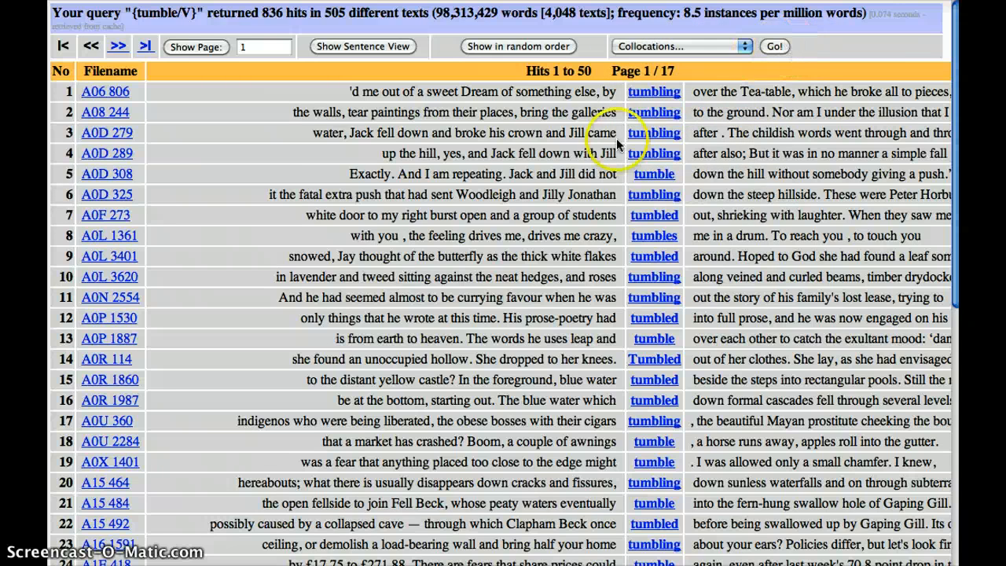
pyautogui.click(504, 167)
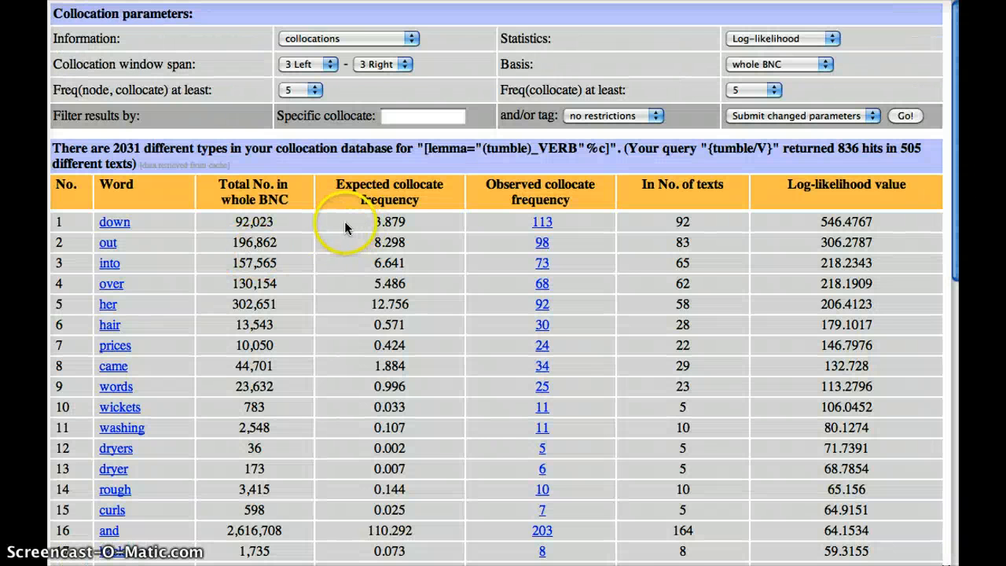
pyautogui.scroll(-1, 345, 224)
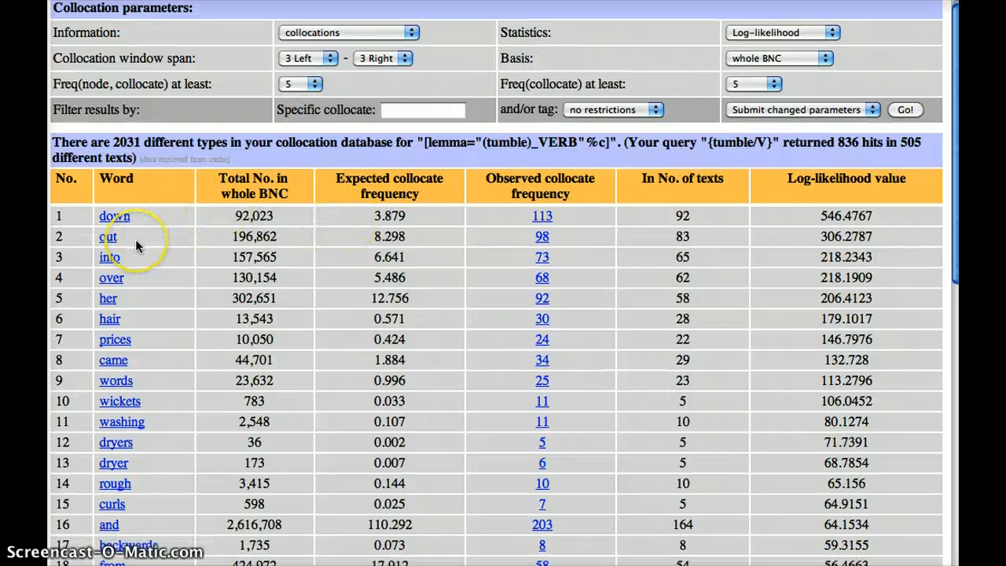
pyautogui.scroll(-3, 135, 241)
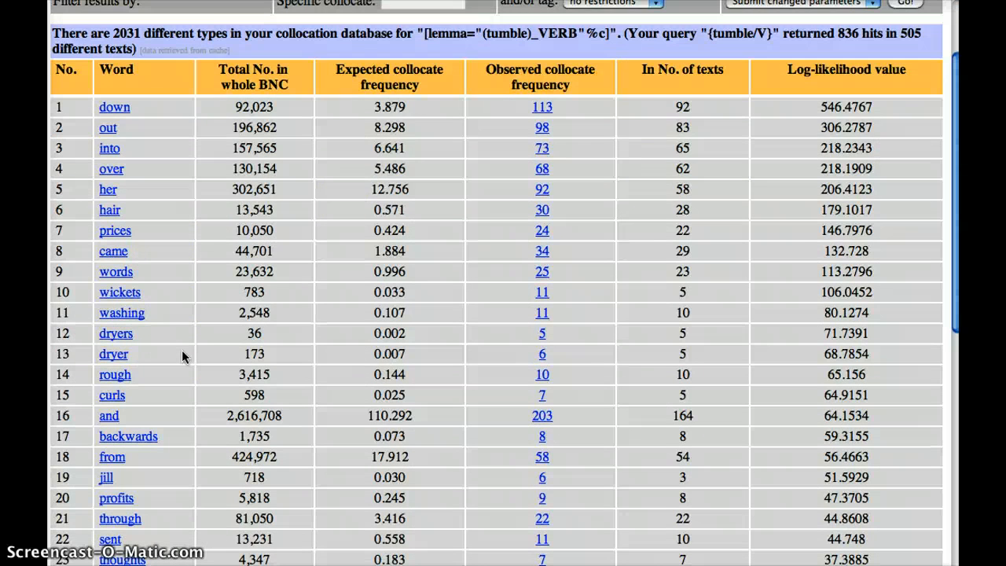
pyautogui.scroll(3, 181, 356)
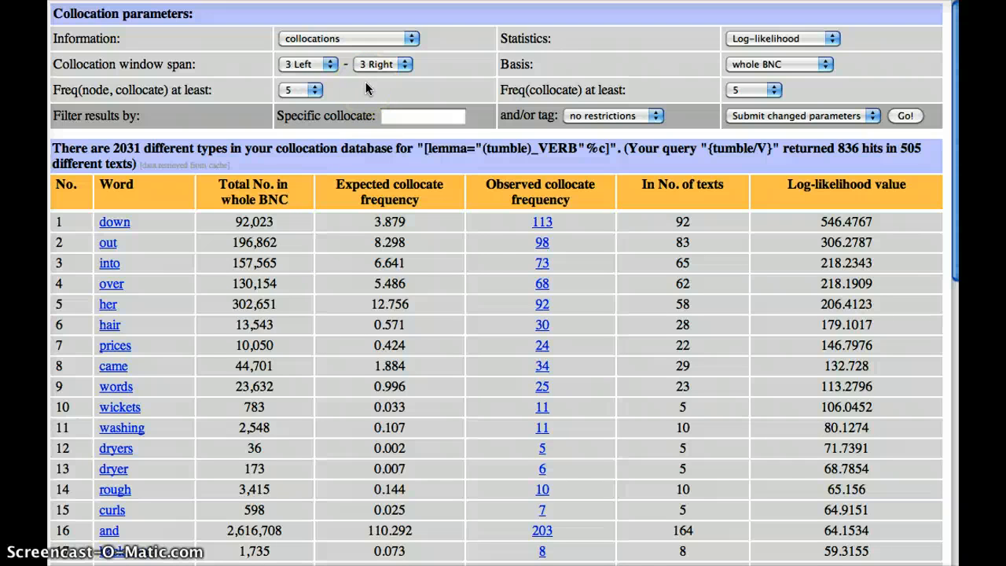
# Limit the collocation window to 3 Left - 1 Left, filter by the tag any noun, and submit the changed parameters
pyautogui.click(402, 65)
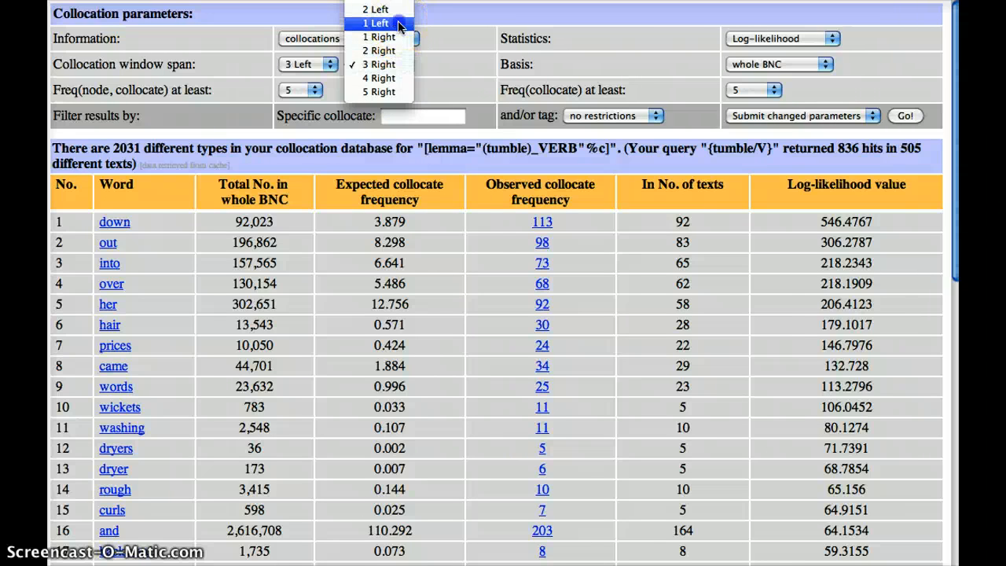
pyautogui.click(400, 24)
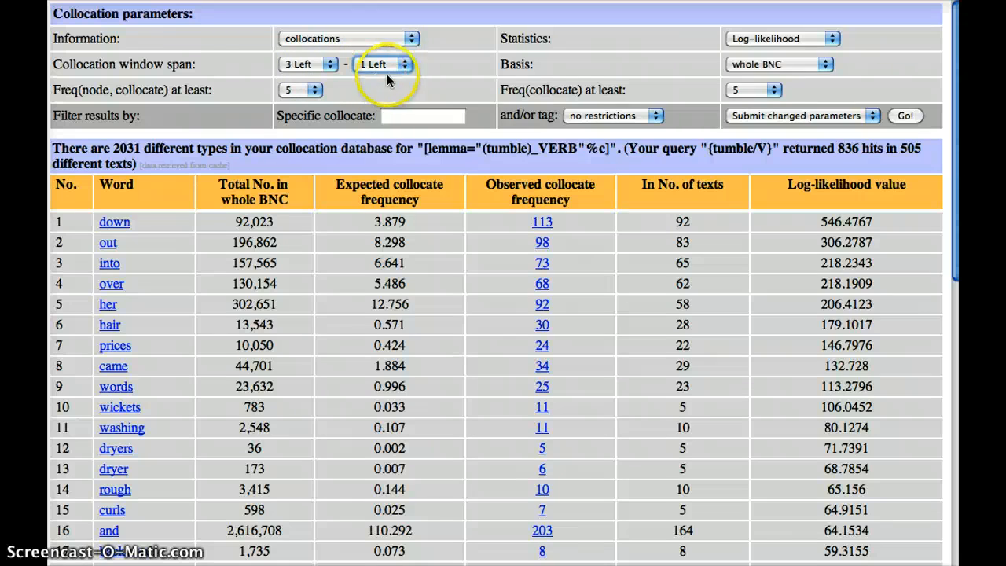
pyautogui.click(572, 115)
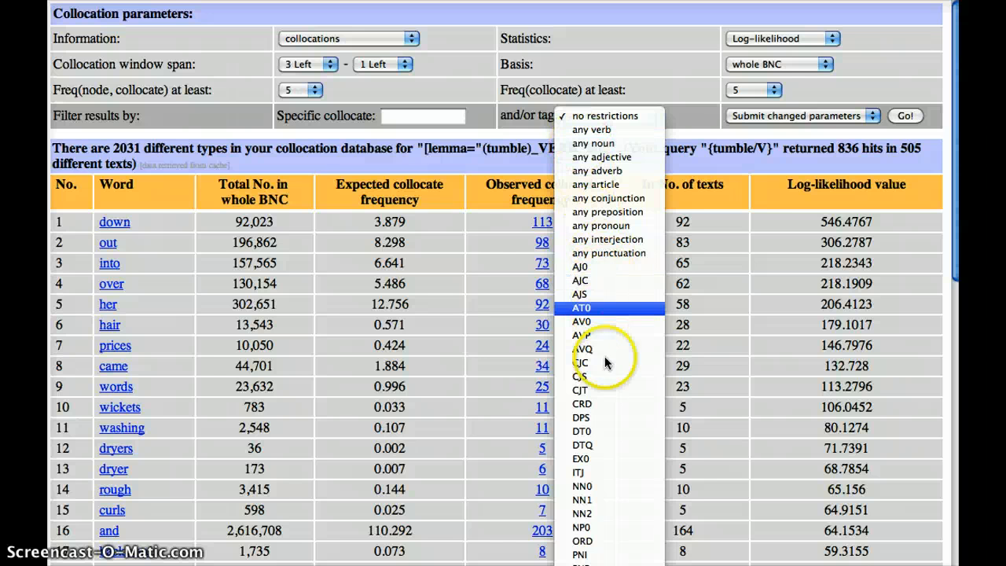
pyautogui.click(602, 144)
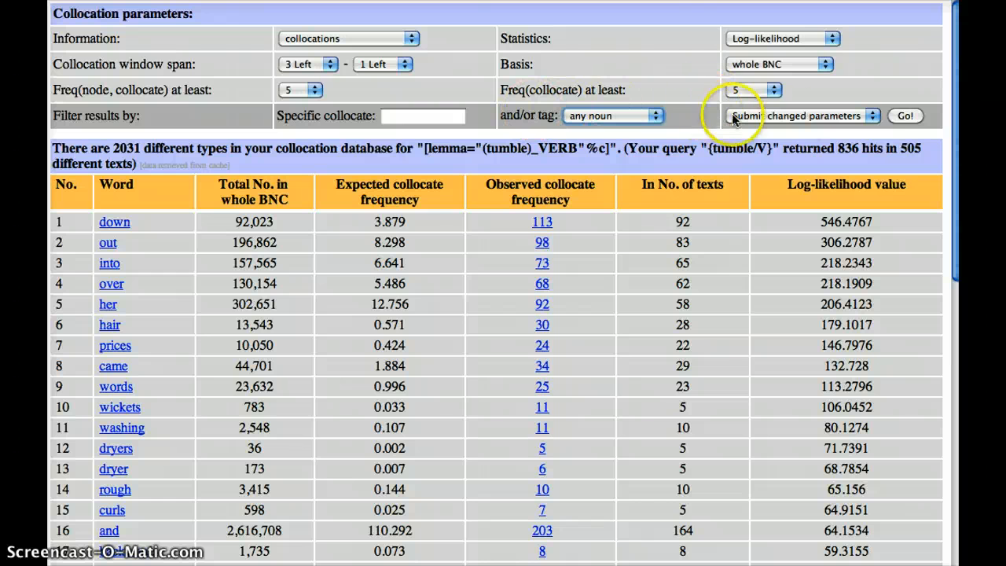
pyautogui.click(910, 118)
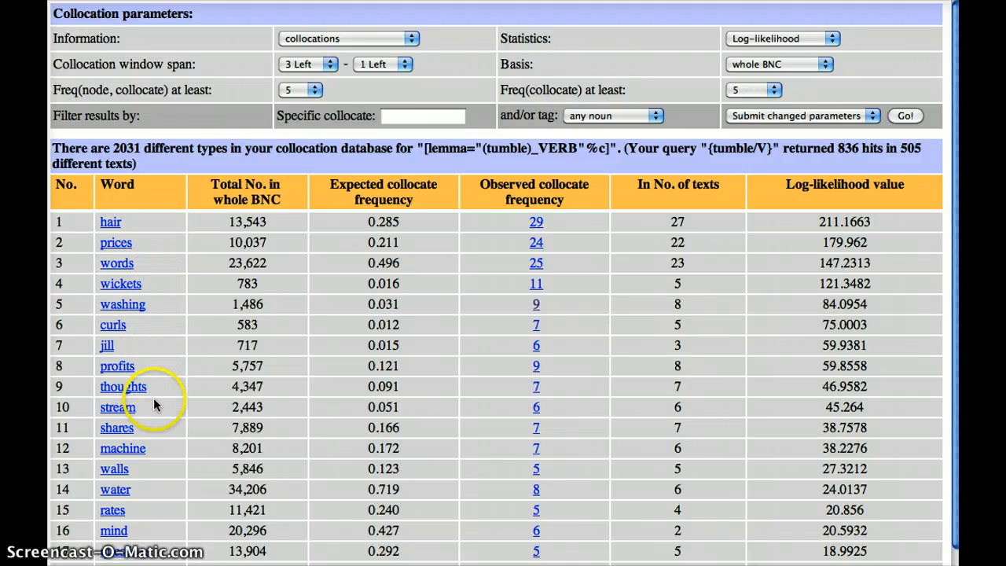
# Review the noun collocates of tumble, view the concordance lines for washing, and return to the collocation list
pyautogui.scroll(-2, 154, 403)
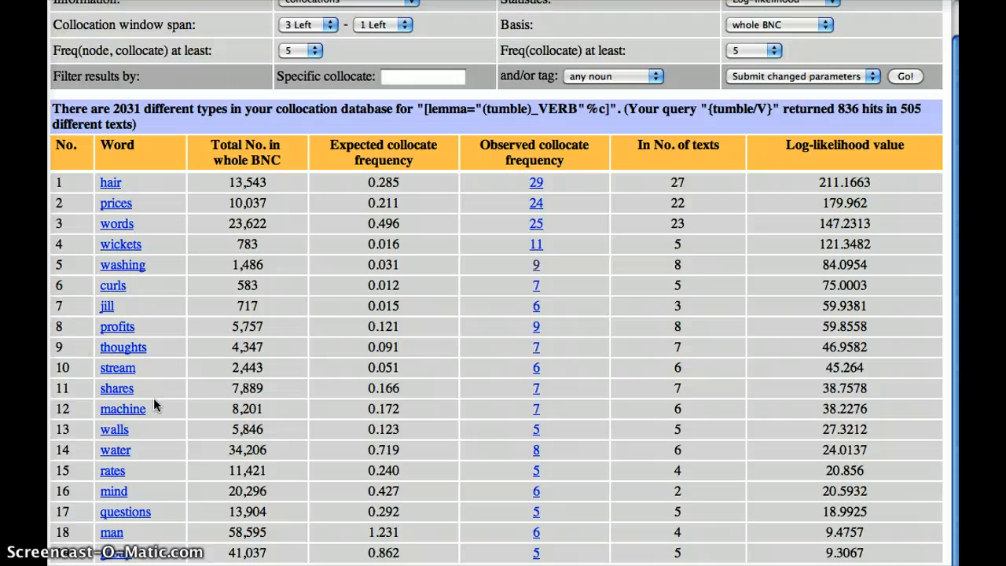
pyautogui.click(173, 507)
pyautogui.scroll(1, 172, 505)
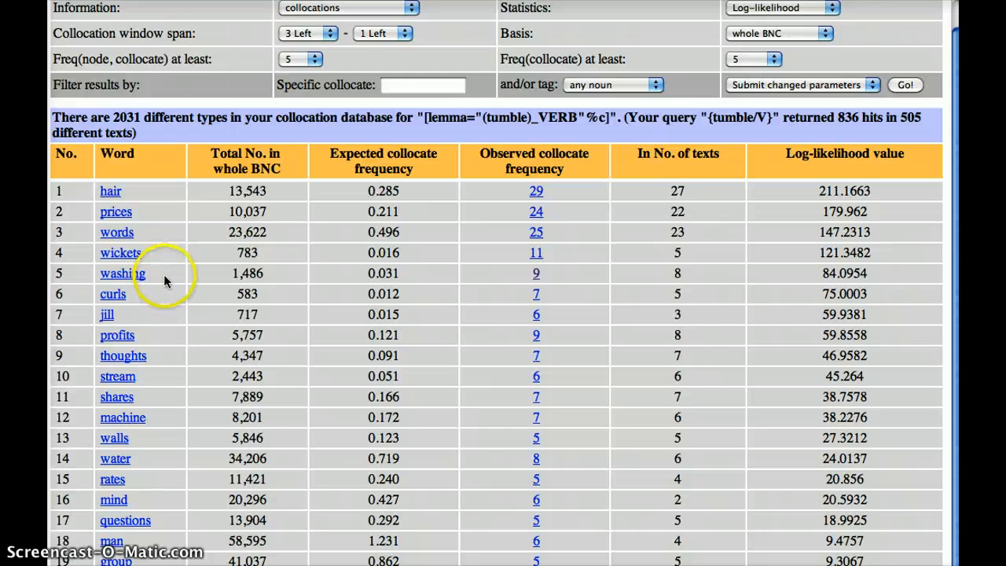
pyautogui.click(536, 275)
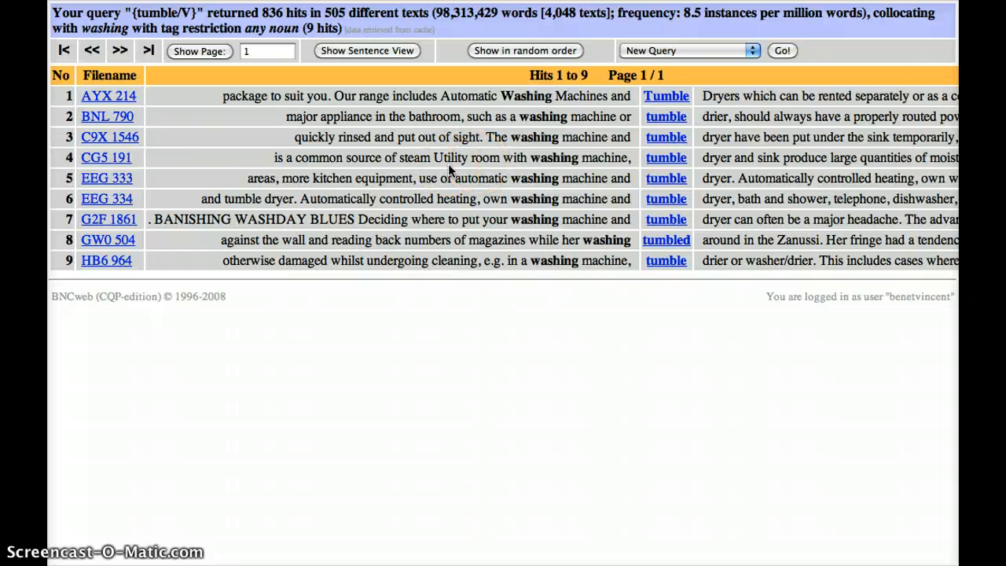
pyautogui.press('super+Left')
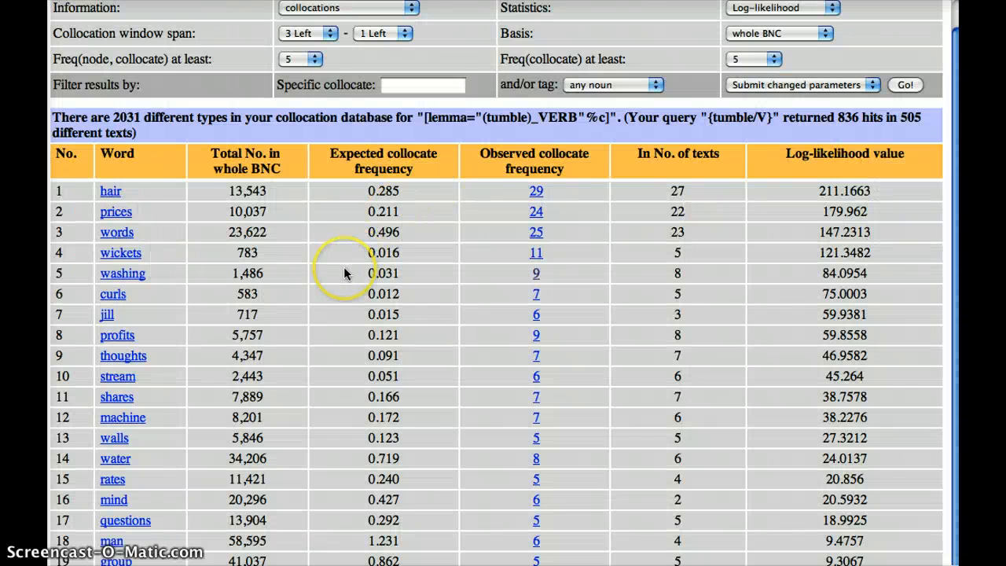
# Leave the collocation results and start a new query
pyautogui.scroll(2, 344, 272)
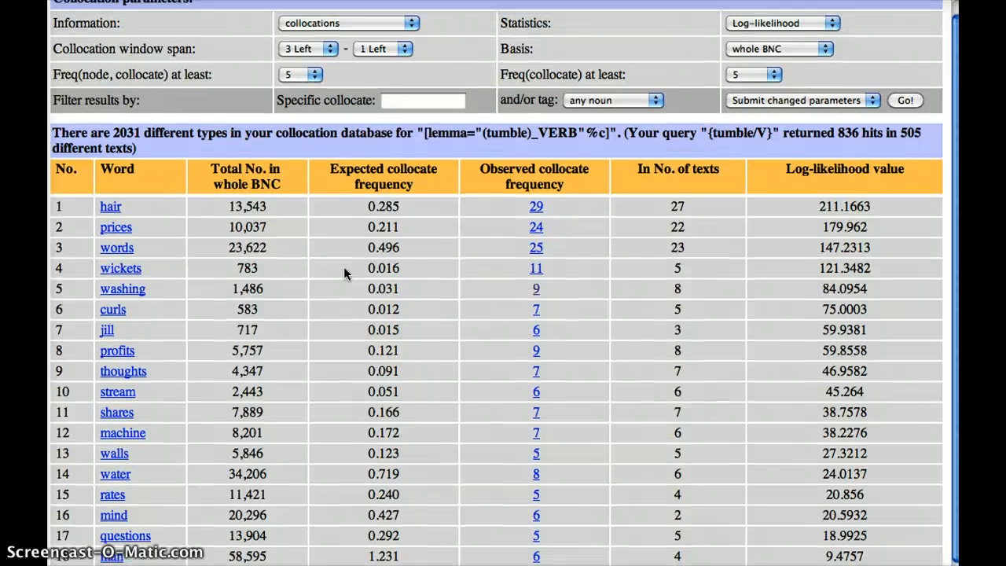
pyautogui.scroll(1, 343, 273)
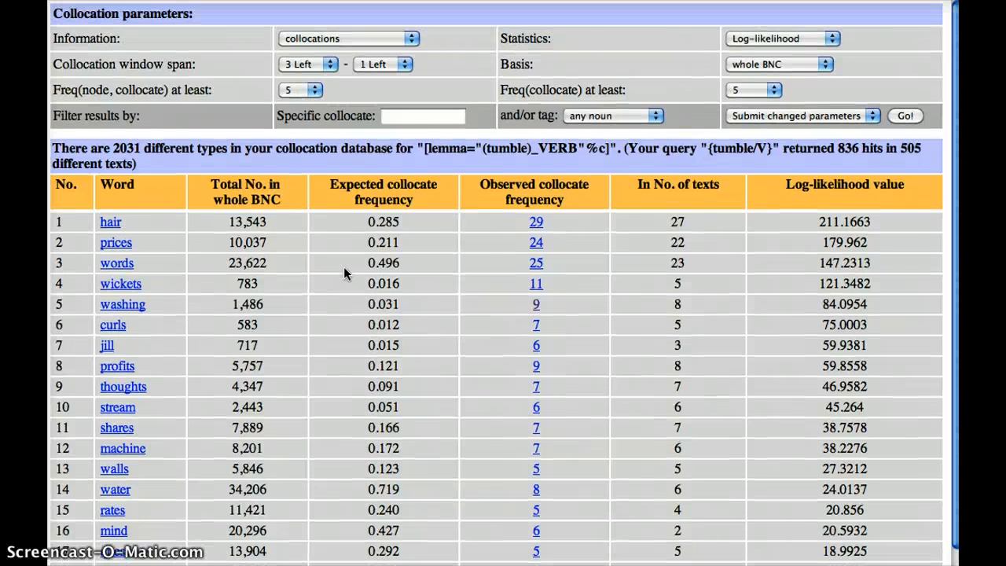
pyautogui.click(774, 116)
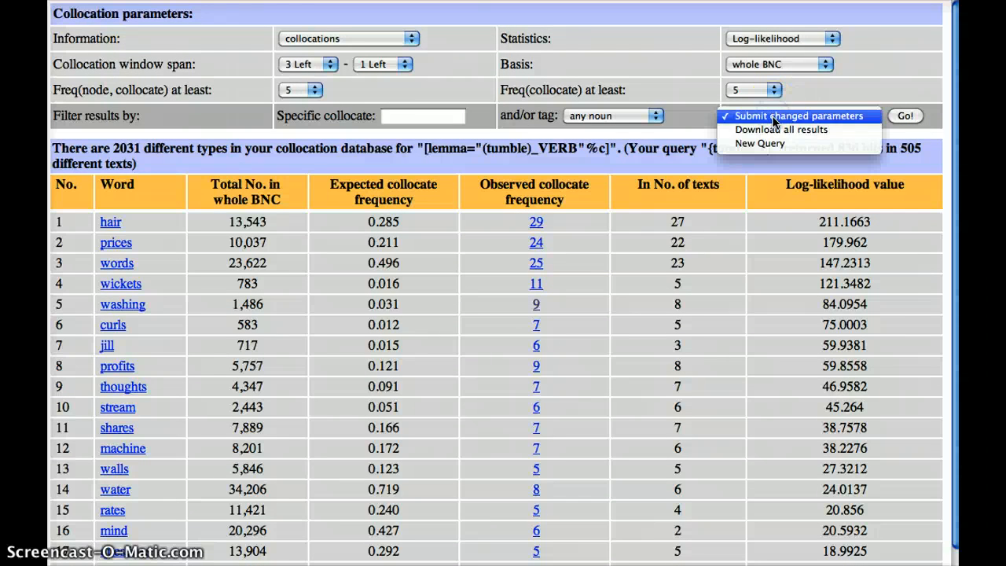
pyautogui.click(769, 143)
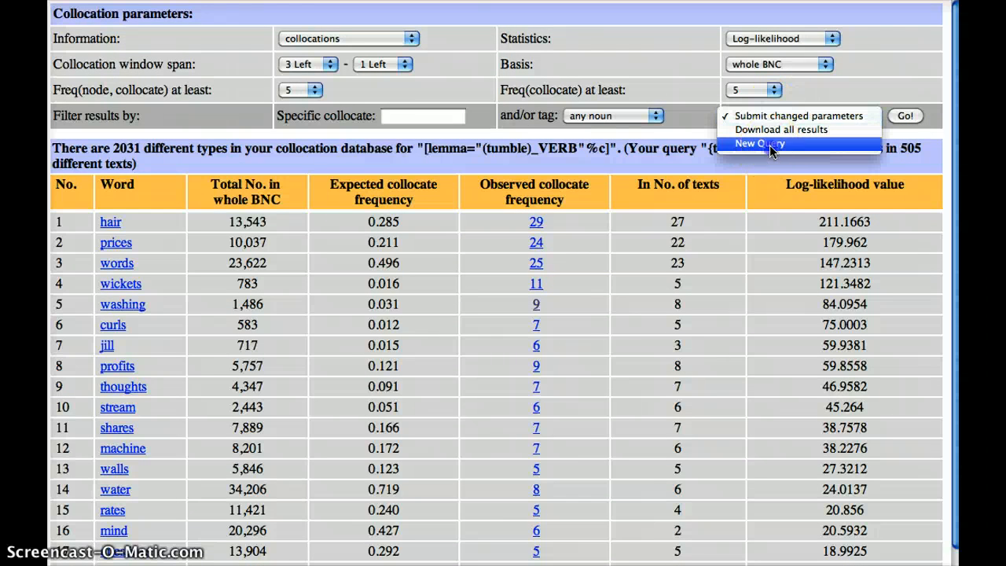
pyautogui.click(905, 115)
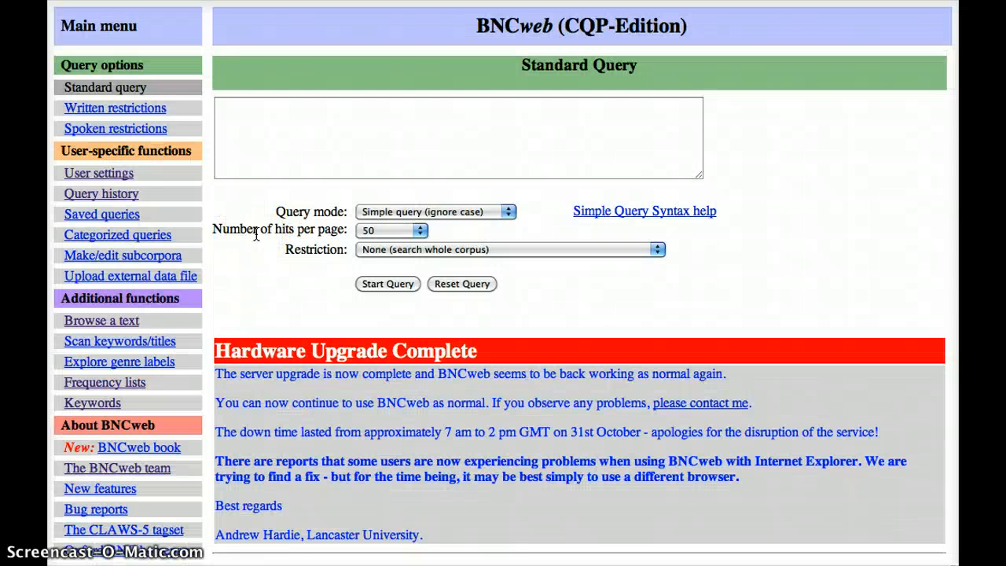
pyautogui.click(265, 139)
# In the user settings, end the default collocation range at 1 left, choose Log-likelihood as the calculation method, and update the settings
pyautogui.click(93, 175)
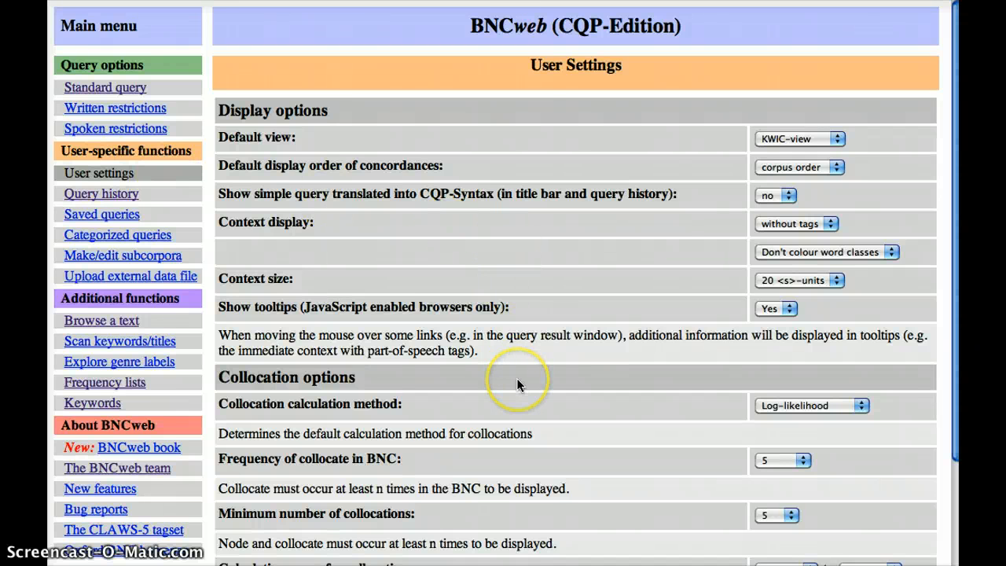
pyautogui.scroll(-5, 517, 385)
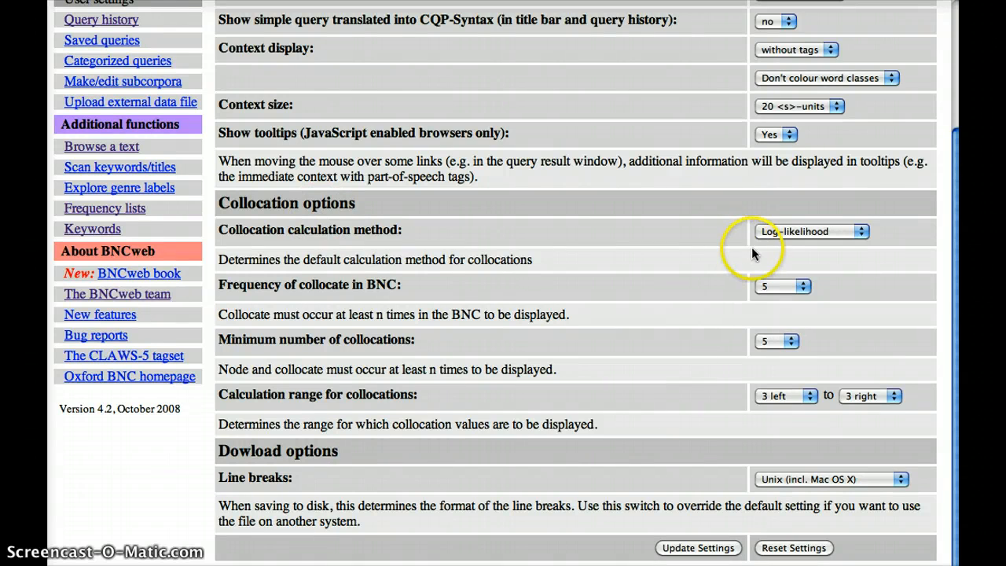
pyautogui.click(798, 234)
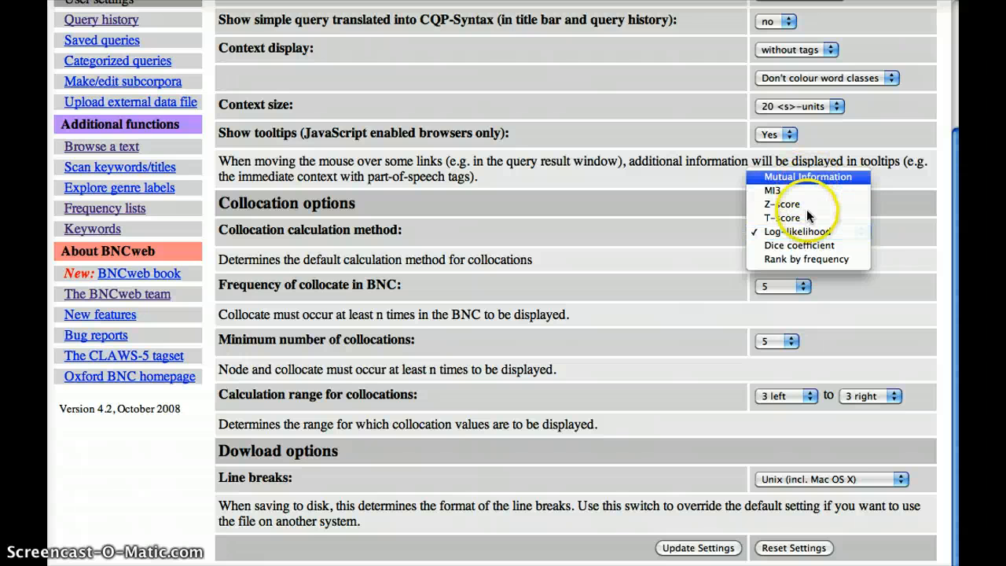
pyautogui.click(807, 233)
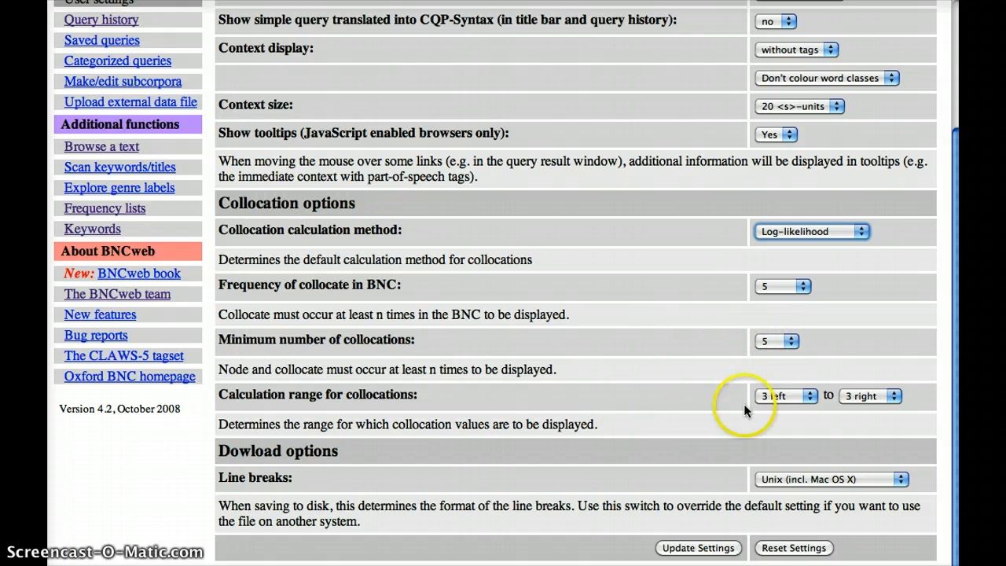
pyautogui.click(893, 399)
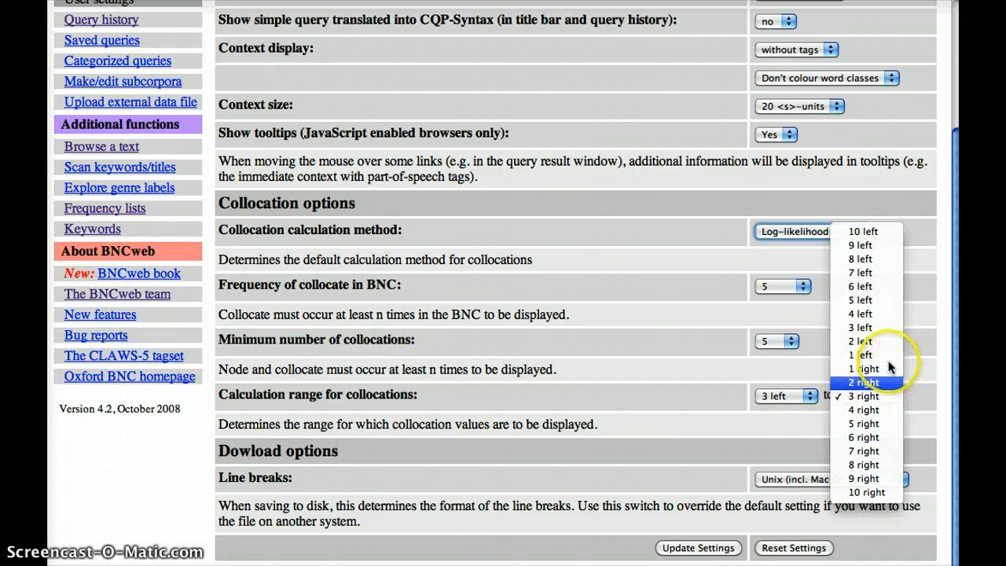
pyautogui.click(888, 357)
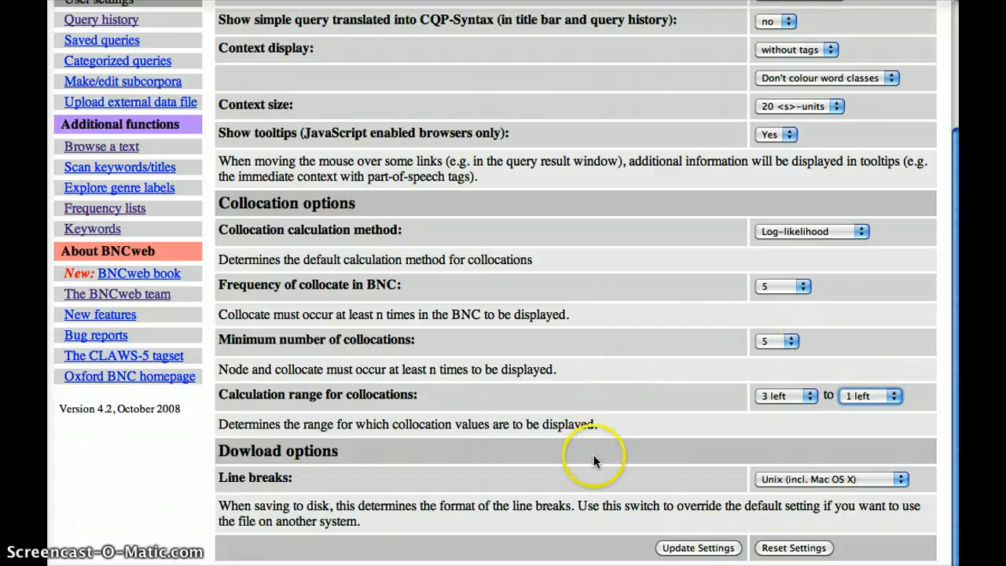
pyautogui.click(696, 548)
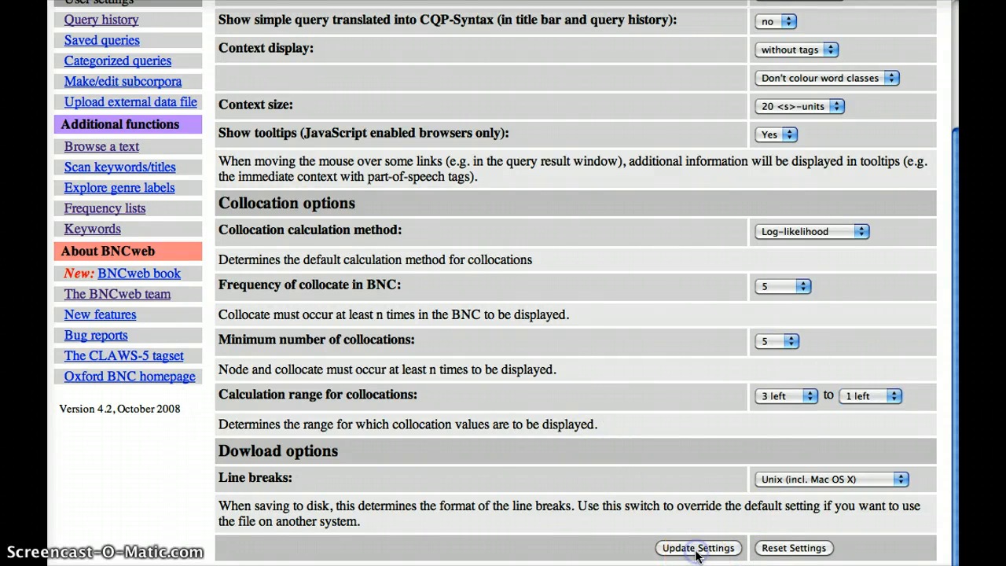
# Run a standard query for {crumble/V} over the whole corpus
pyautogui.click(409, 108)
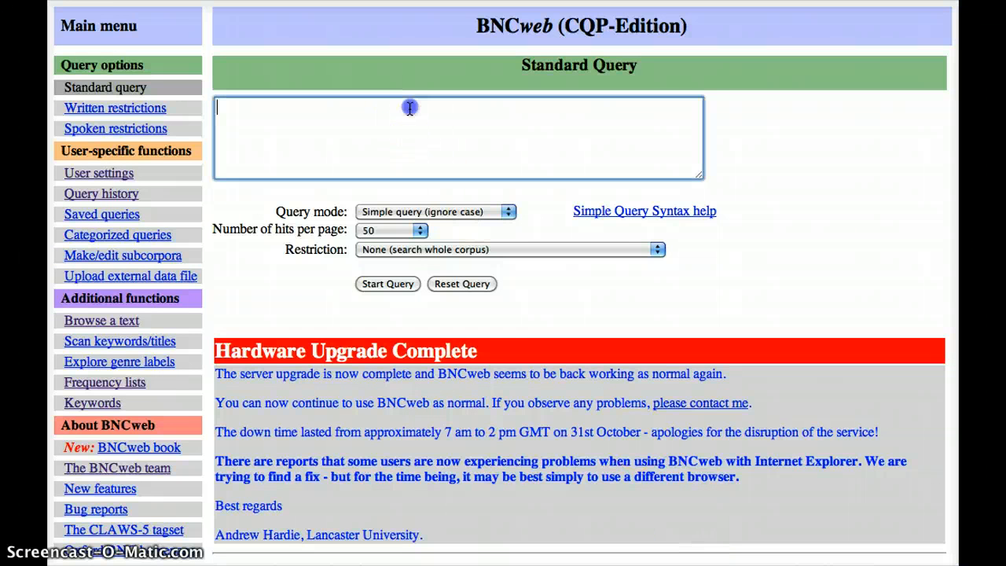
pyautogui.write('{crumble/')
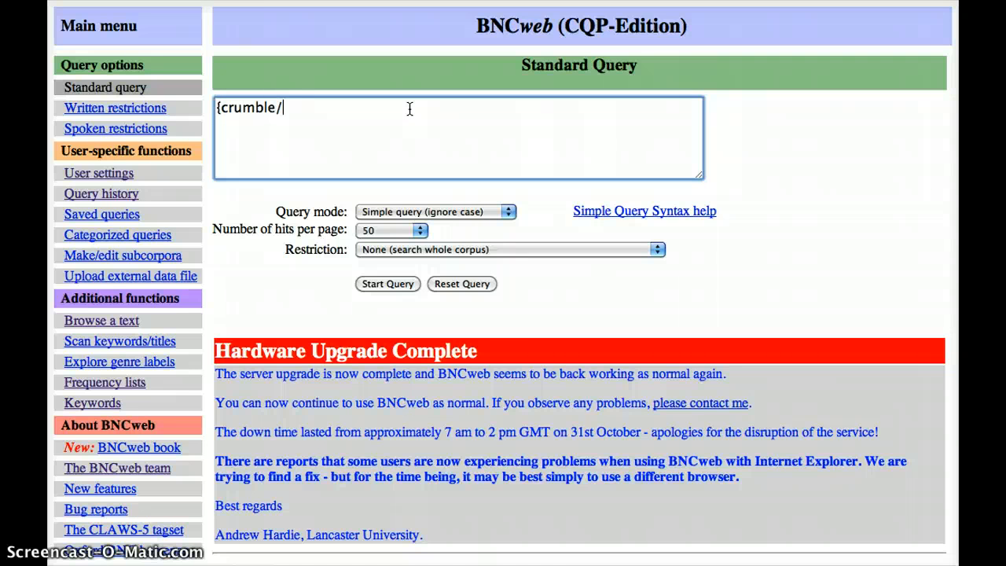
pyautogui.write('V}')
pyautogui.click(382, 284)
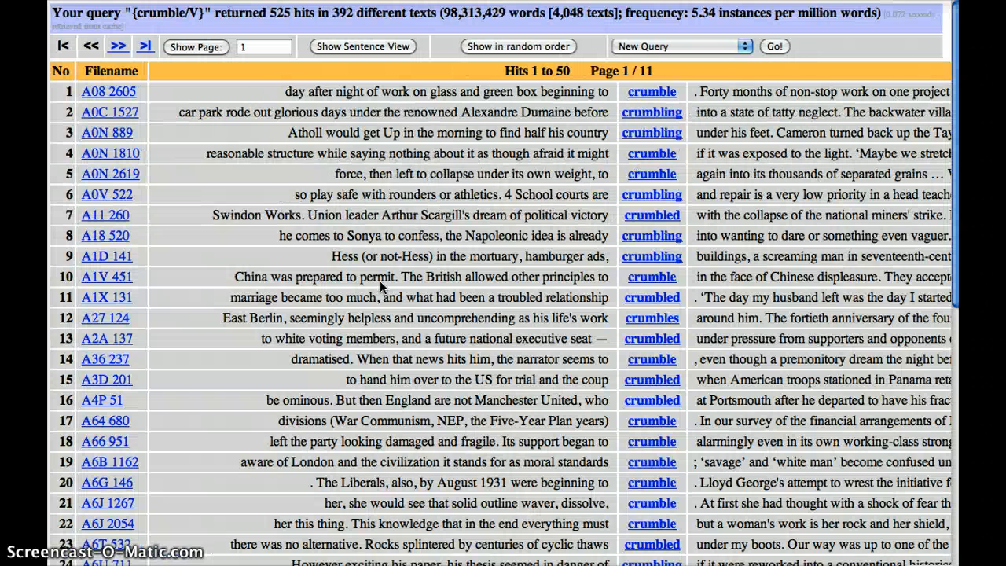
pyautogui.click(277, 24)
# Generate the collocations for the crumble query with lemma information included
pyautogui.click(654, 46)
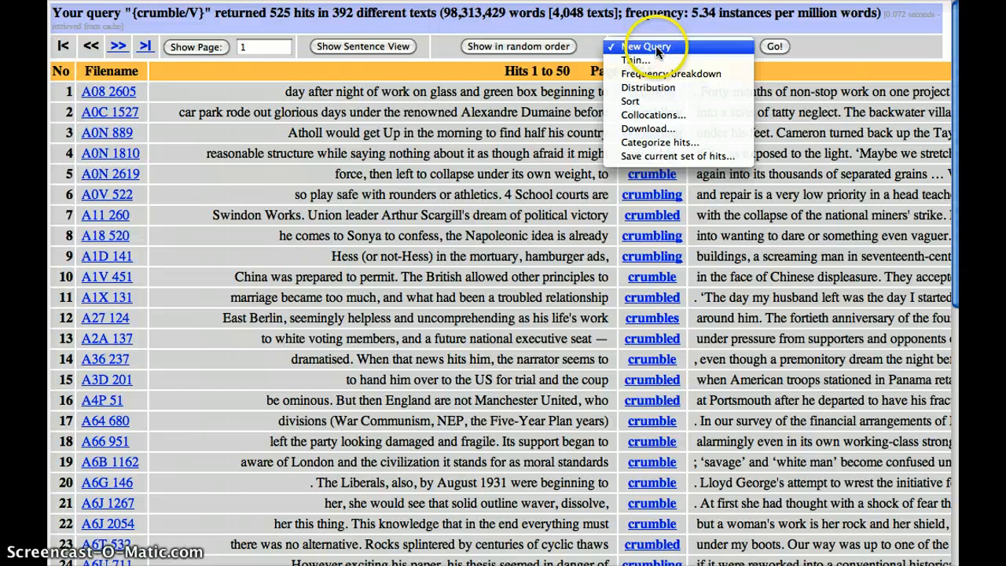
pyautogui.click(658, 116)
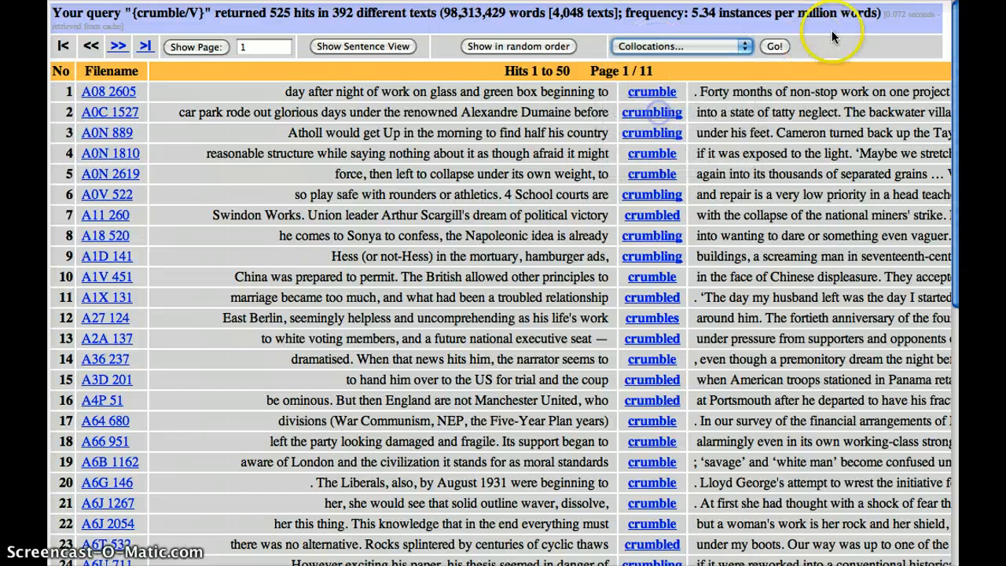
pyautogui.click(778, 47)
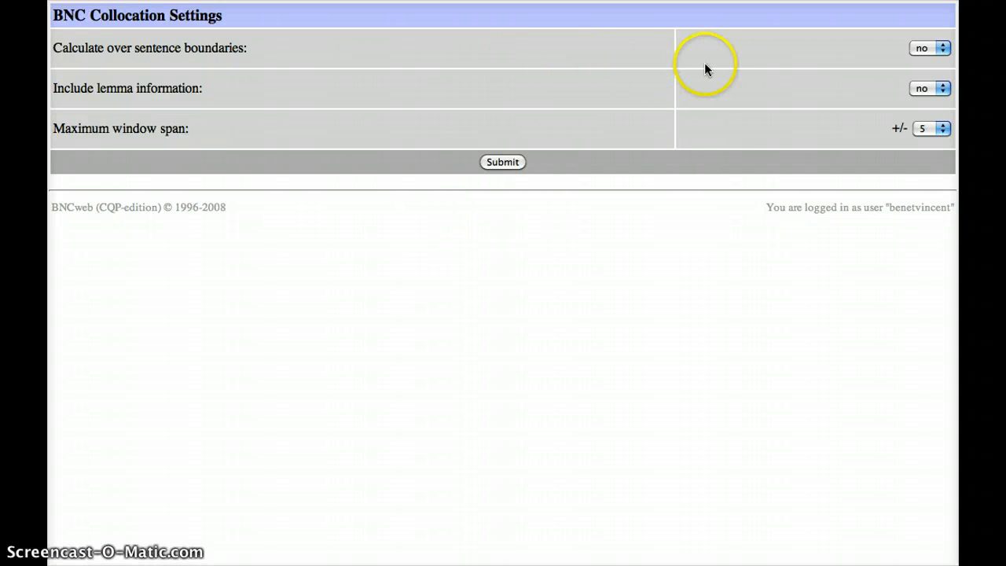
pyautogui.click(942, 89)
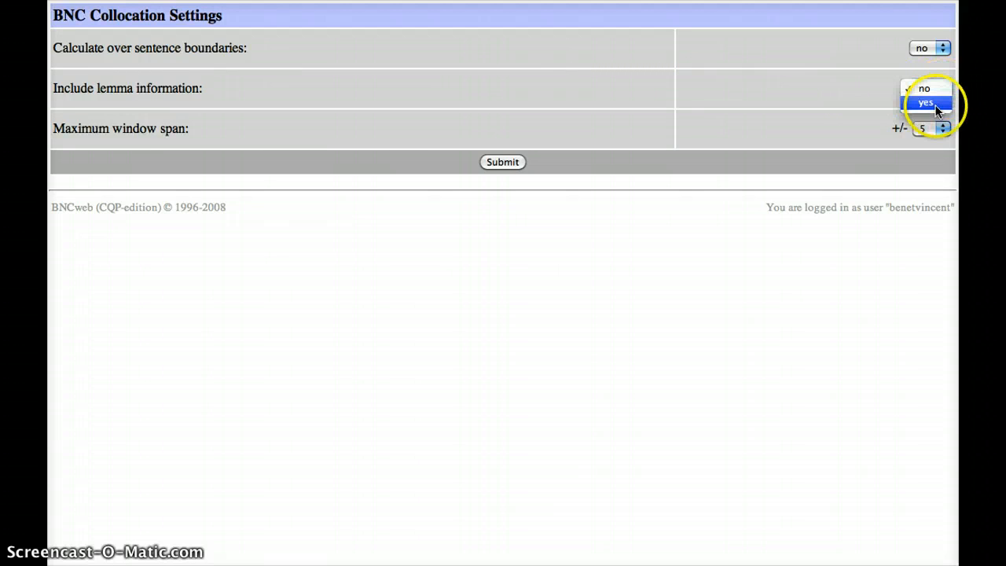
pyautogui.click(932, 105)
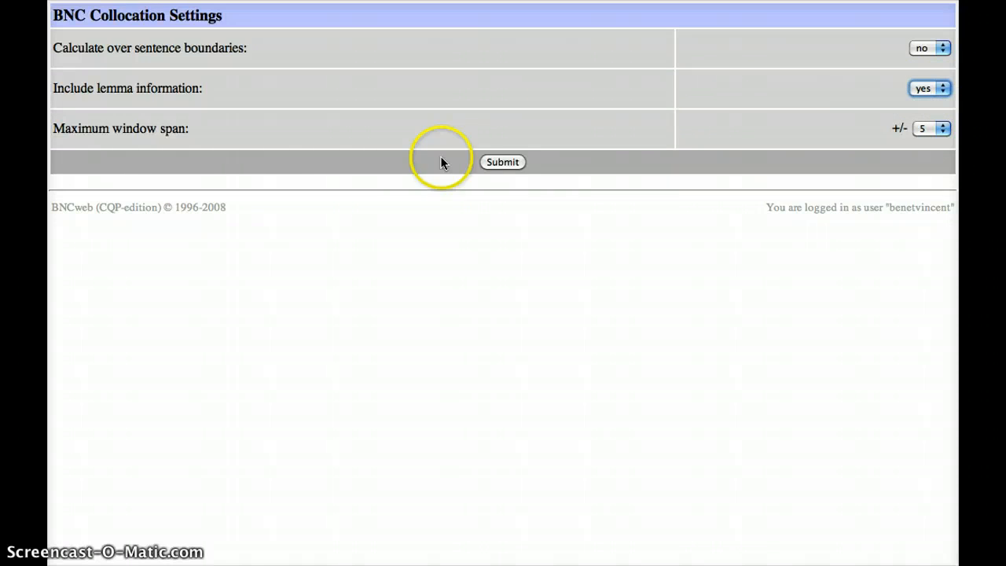
pyautogui.click(509, 166)
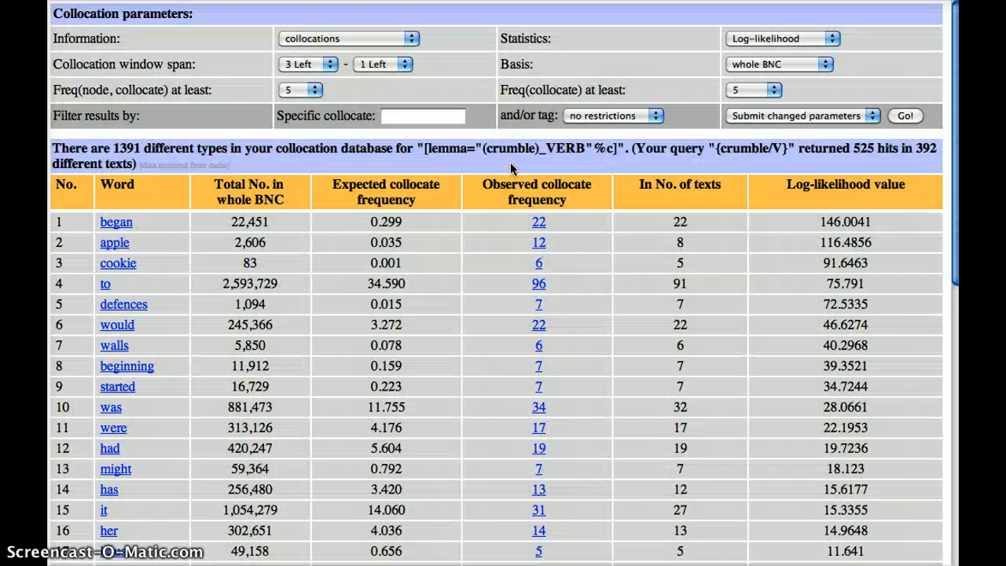
# Examine the unfiltered list of crumble collocates for nouns among the verbs and function words
pyautogui.click(462, 179)
pyautogui.scroll(-10, 462, 176)
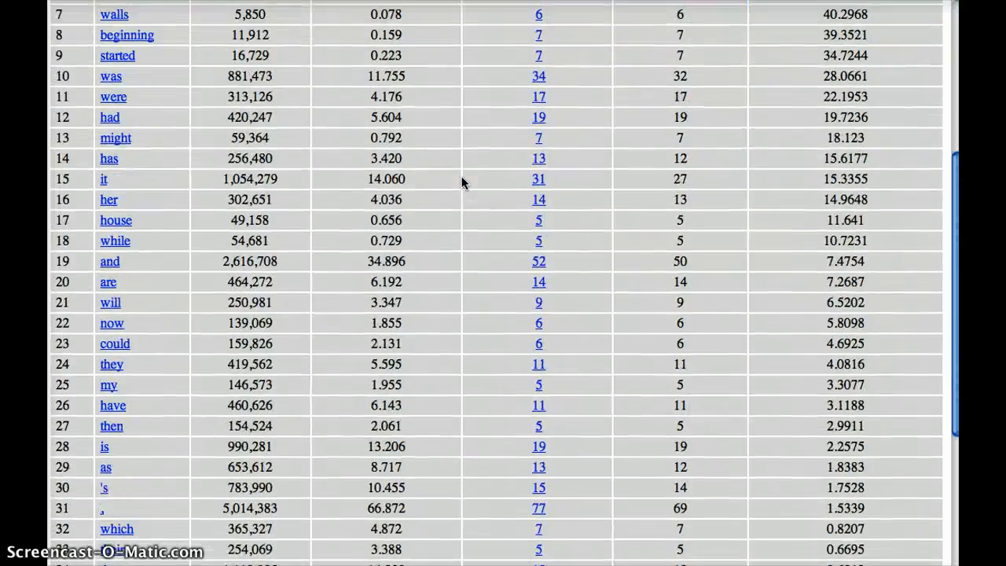
pyautogui.scroll(-2, 462, 176)
pyautogui.scroll(10, 461, 176)
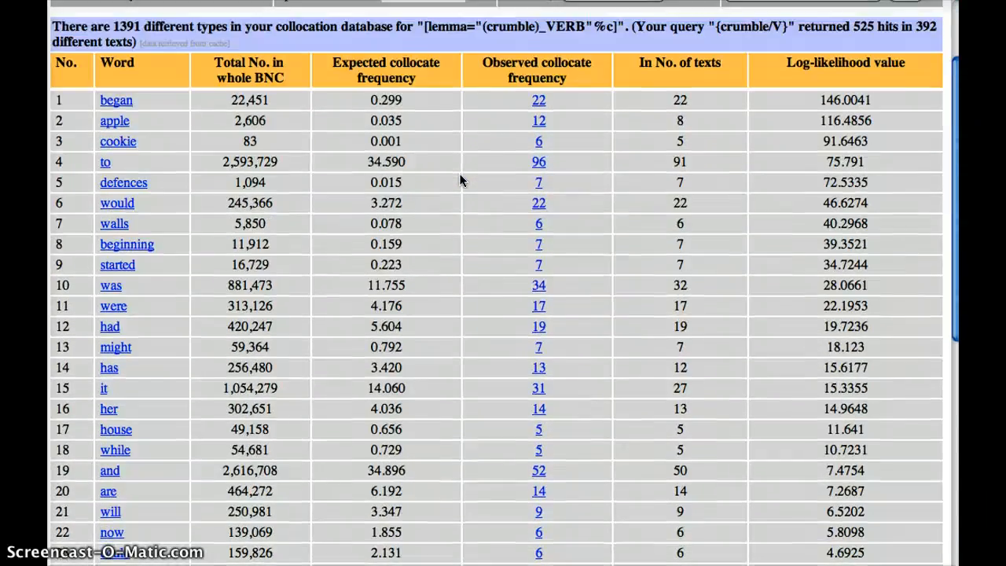
pyautogui.scroll(1, 461, 180)
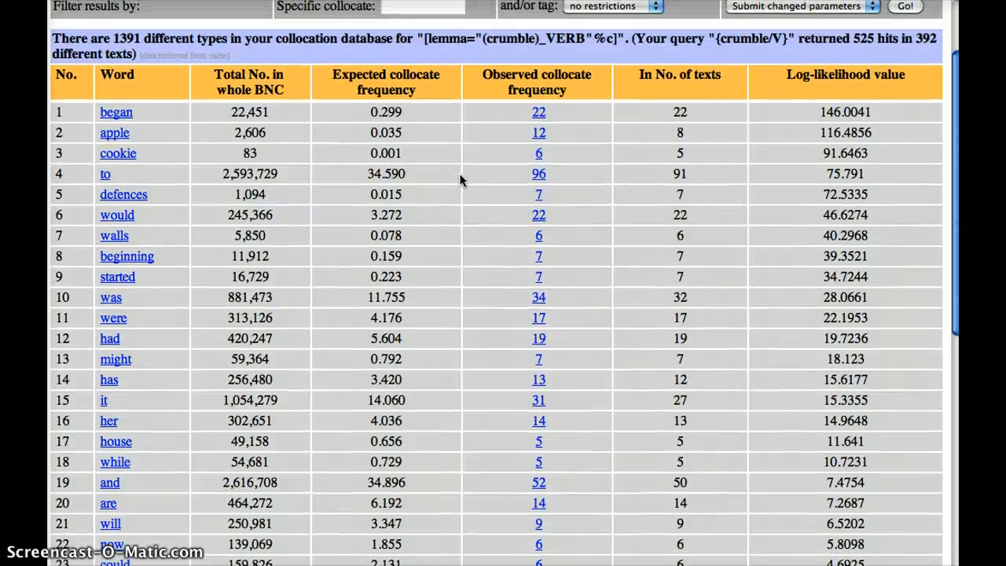
pyautogui.scroll(-7, 460, 179)
pyautogui.scroll(-3, 460, 179)
pyautogui.scroll(8, 461, 179)
pyautogui.click(455, 168)
pyautogui.scroll(3, 454, 171)
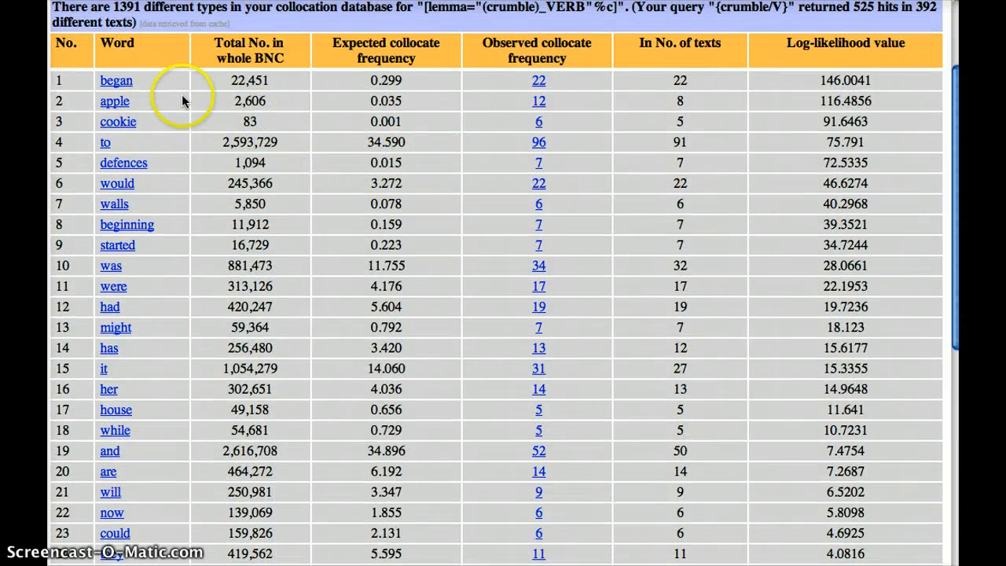
pyautogui.scroll(3, 169, 201)
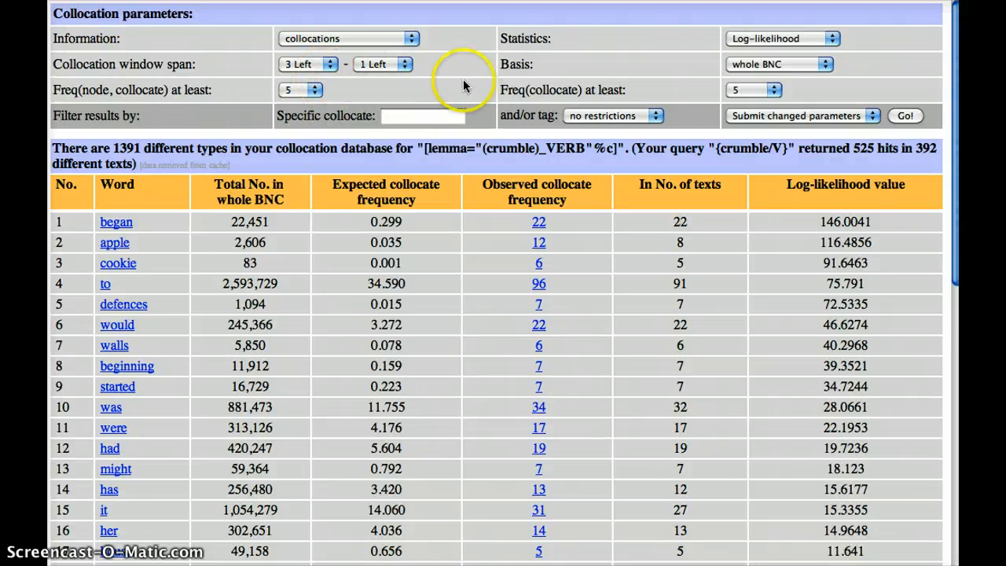
# Restrict the crumble collocates to any noun, and check the concordance lines for apple before returning to the list
pyautogui.click(609, 119)
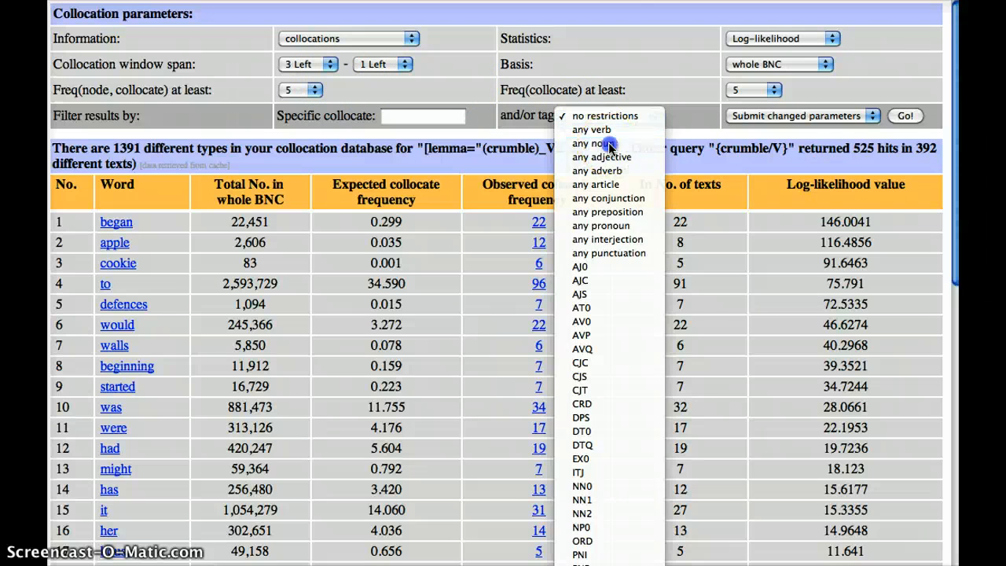
pyautogui.click(609, 143)
pyautogui.click(905, 116)
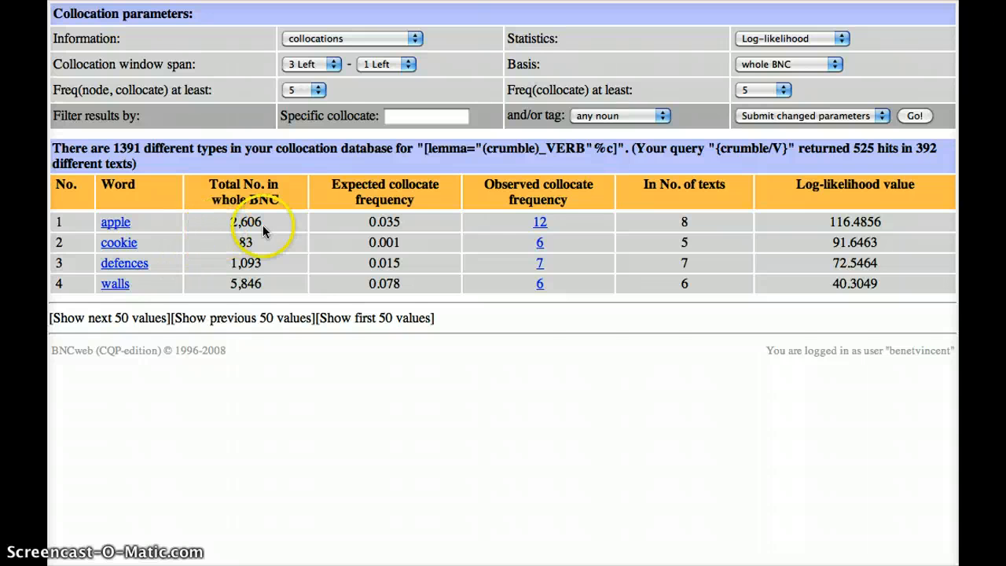
pyautogui.click(539, 223)
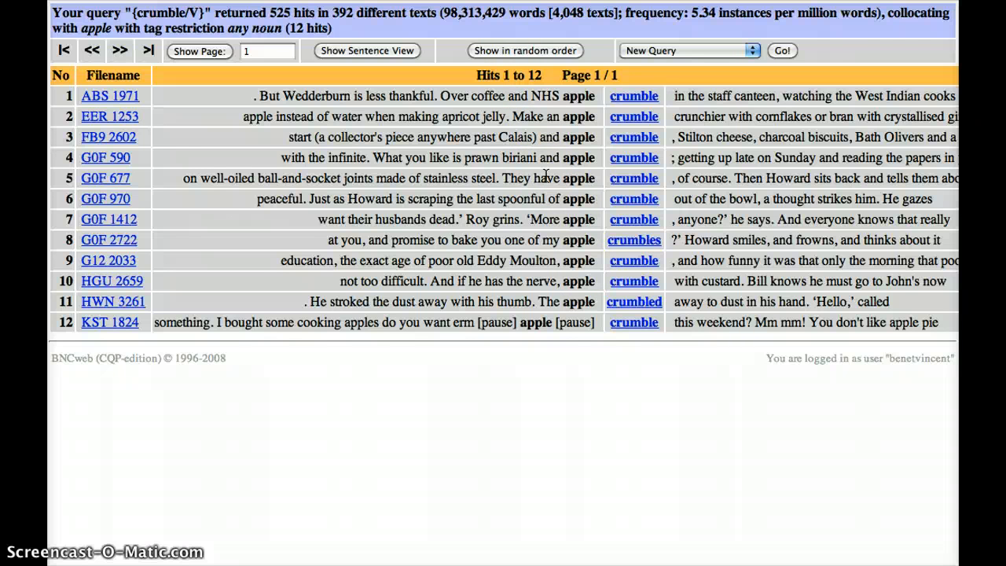
pyautogui.press('super+Left')
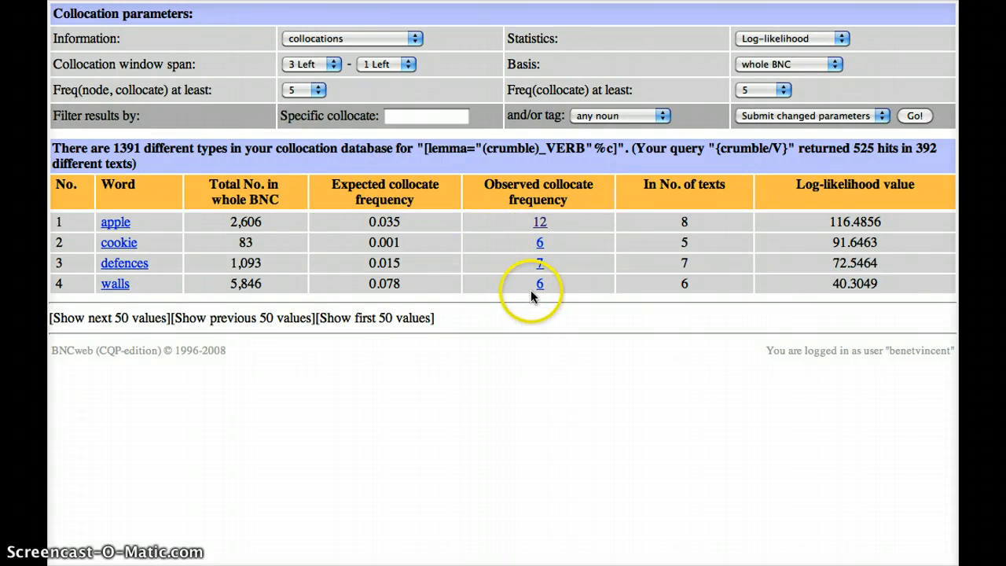
# Lower the minimum node-collocate frequency to 3, and check the concordance lines for danger before returning to the list
pyautogui.click(289, 88)
pyautogui.click(294, 95)
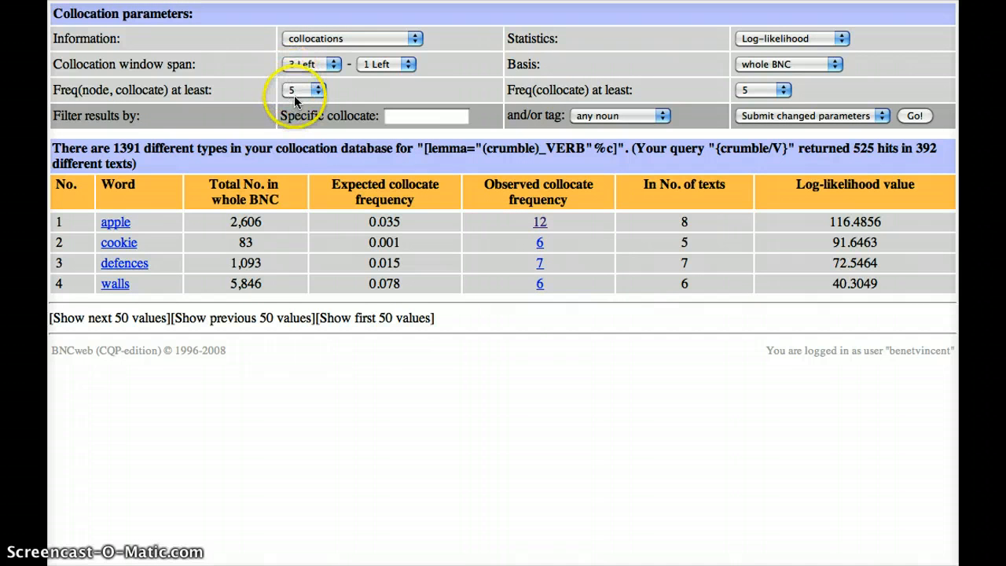
pyautogui.click(294, 92)
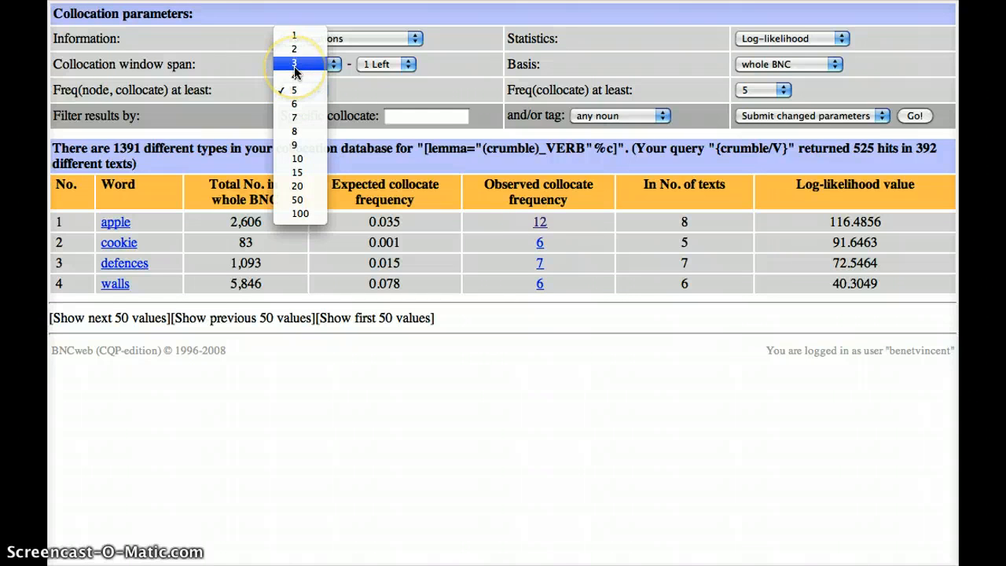
pyautogui.click(294, 66)
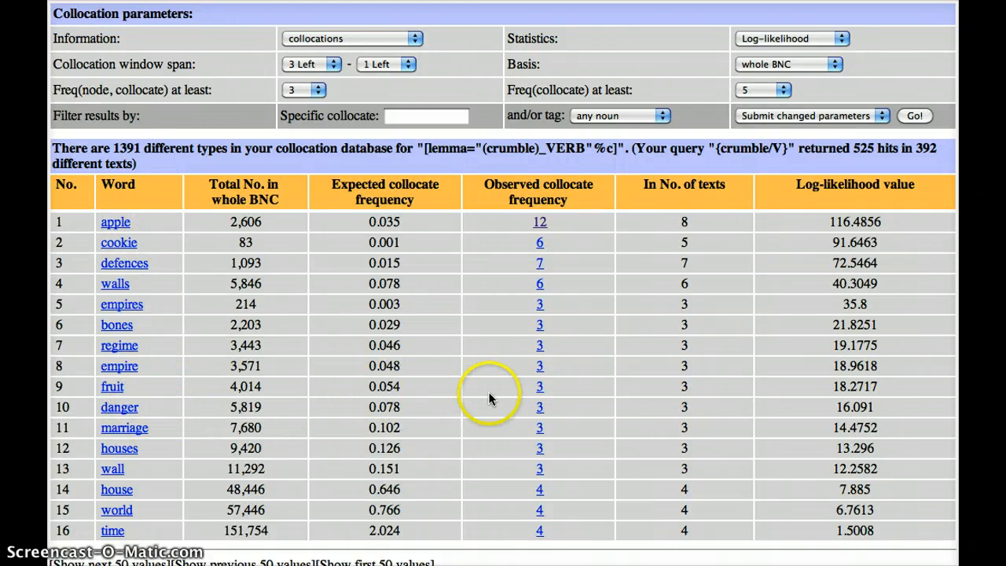
pyautogui.click(539, 407)
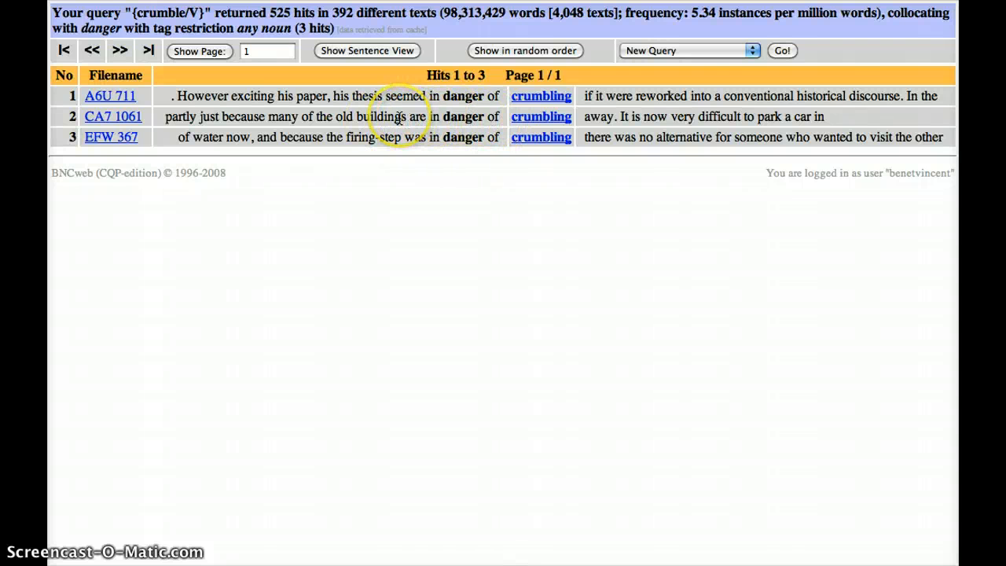
pyautogui.press('super+Left')
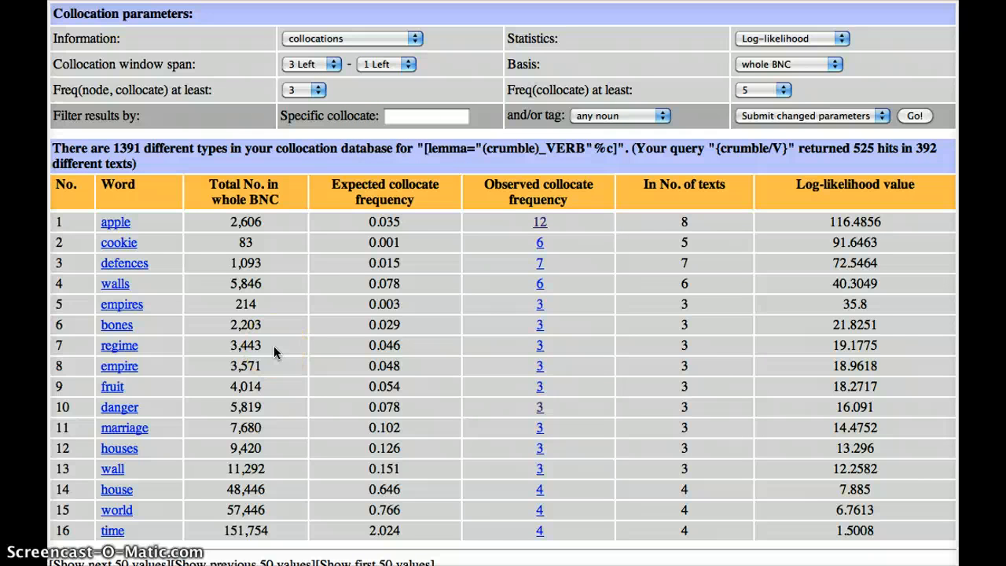
# Recalculate the crumble results as collocations on lemma
pyautogui.click(357, 38)
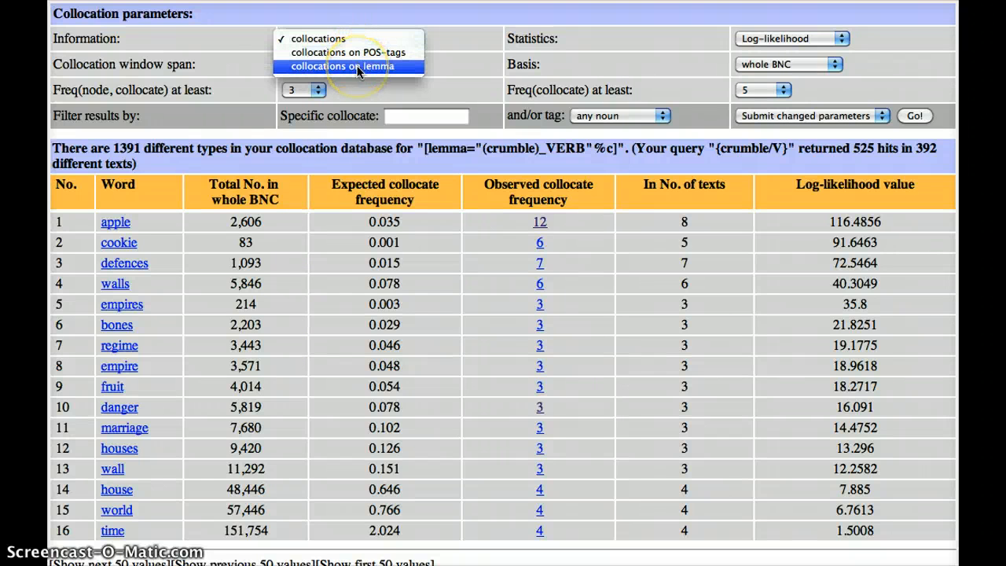
pyautogui.click(357, 68)
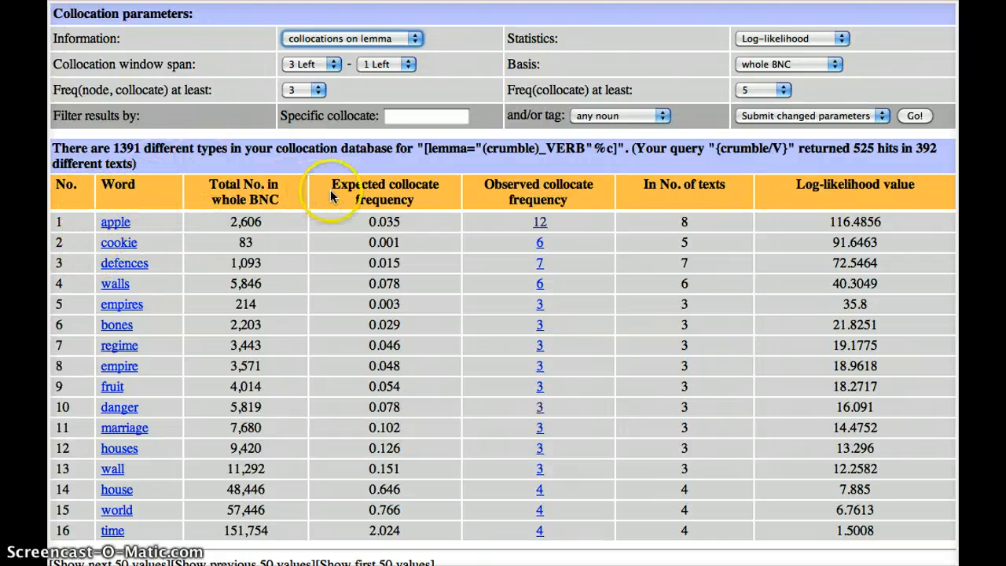
pyautogui.click(924, 116)
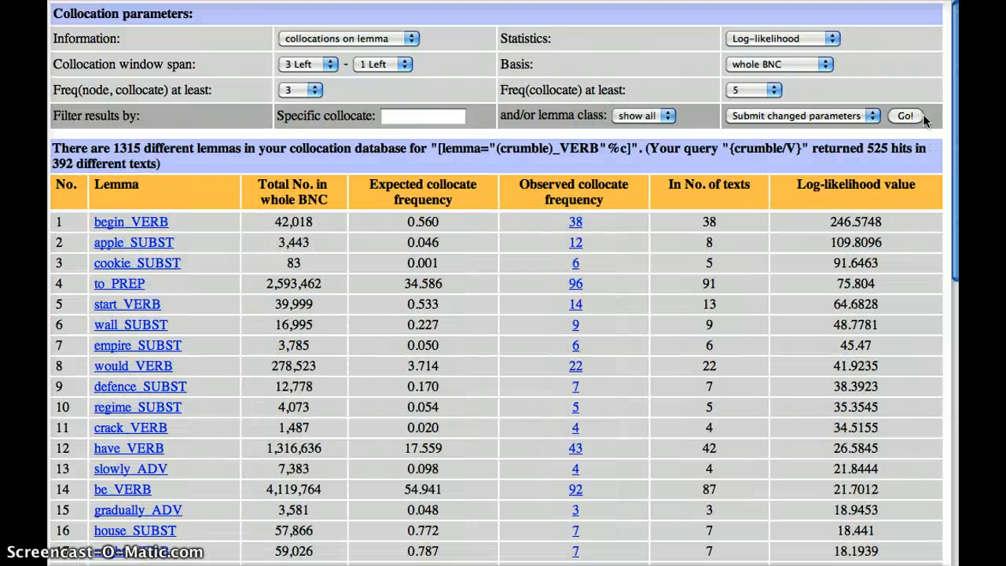
# Restrict the lemma class to SUBST and open the concordance lines for wall_SUBST
pyautogui.click(644, 117)
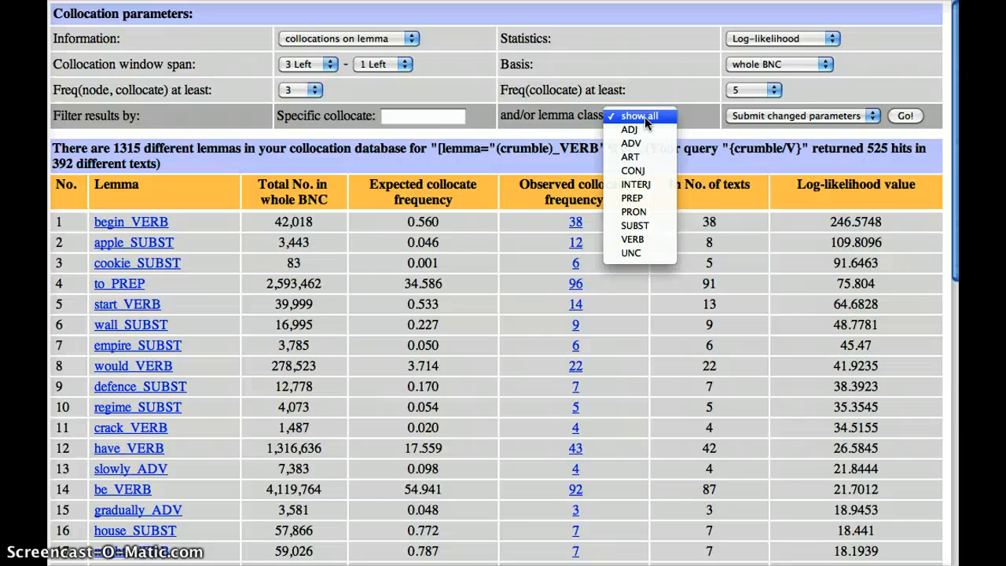
pyautogui.click(644, 226)
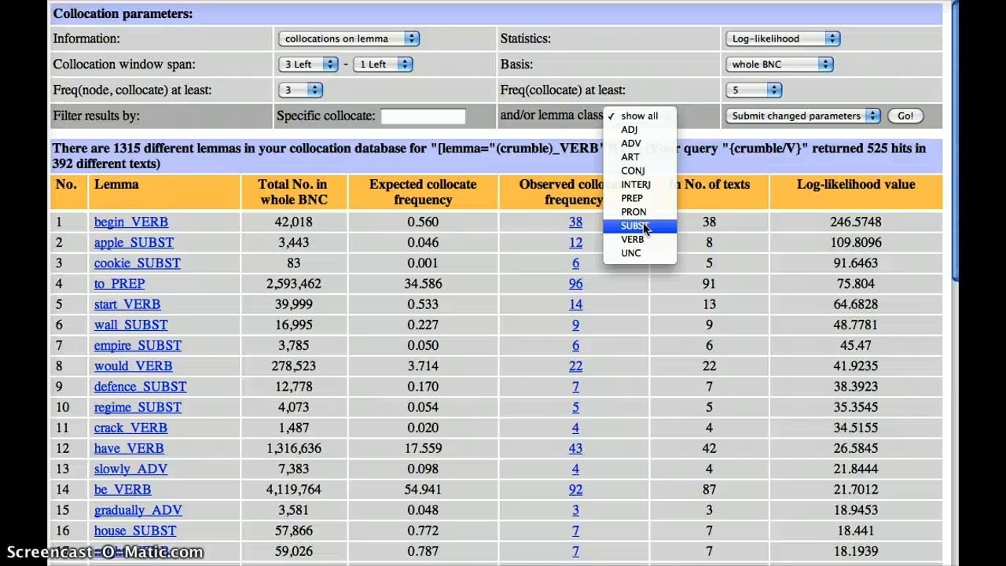
pyautogui.click(644, 226)
pyautogui.click(905, 117)
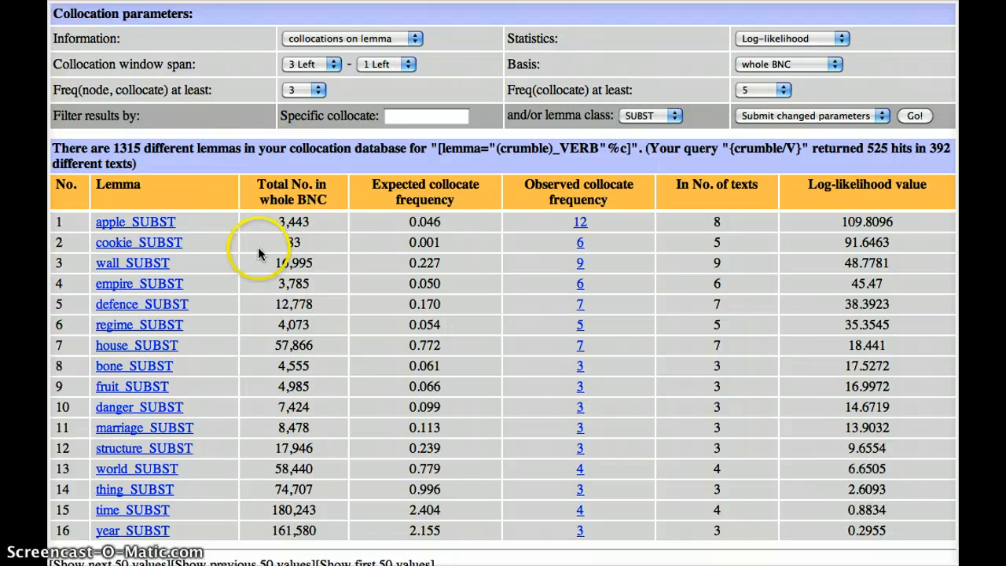
pyautogui.click(580, 263)
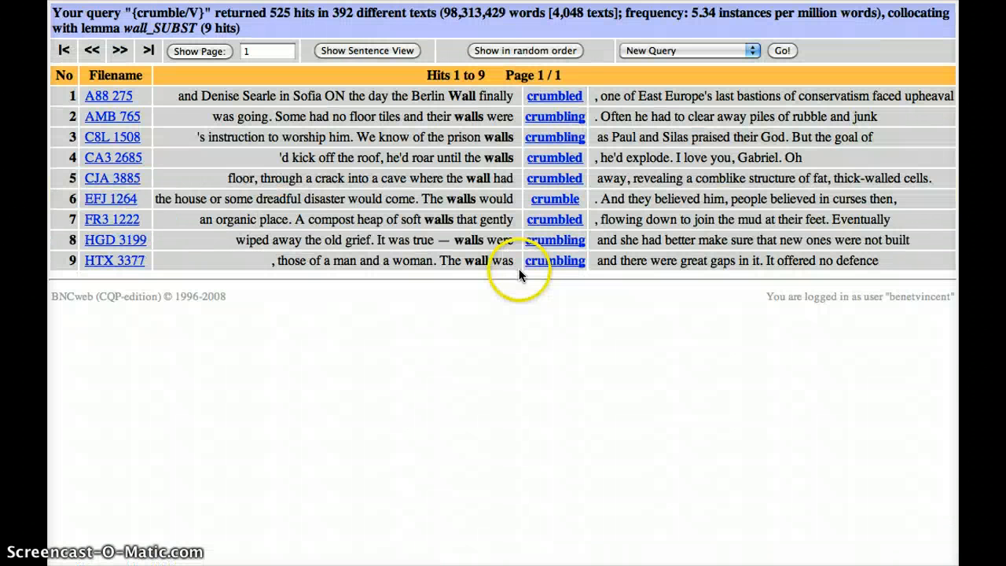